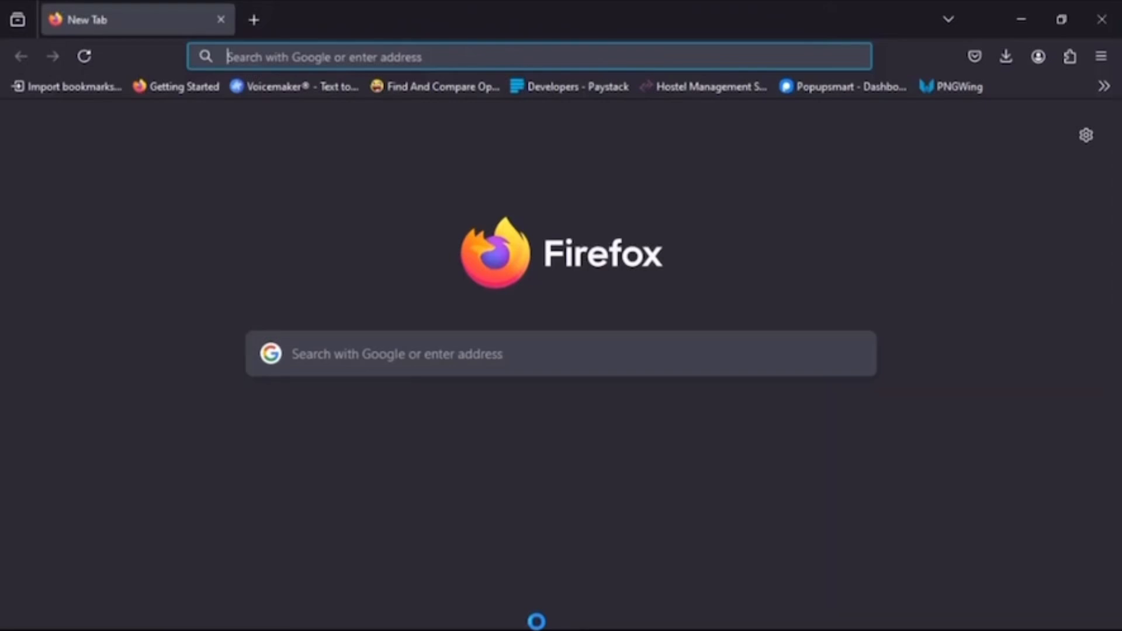
# - Search the web for "knust admission portal" and open the "Log in - KNUST APPS PORTAL" result
pyautogui.write('knust admis')
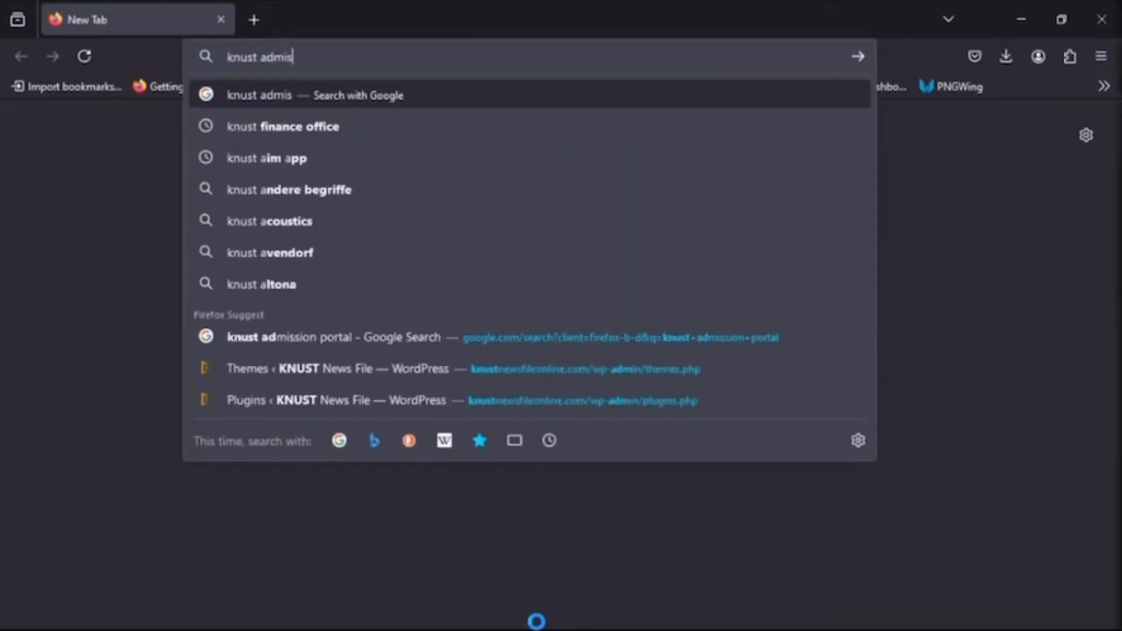
pyautogui.write('sion port')
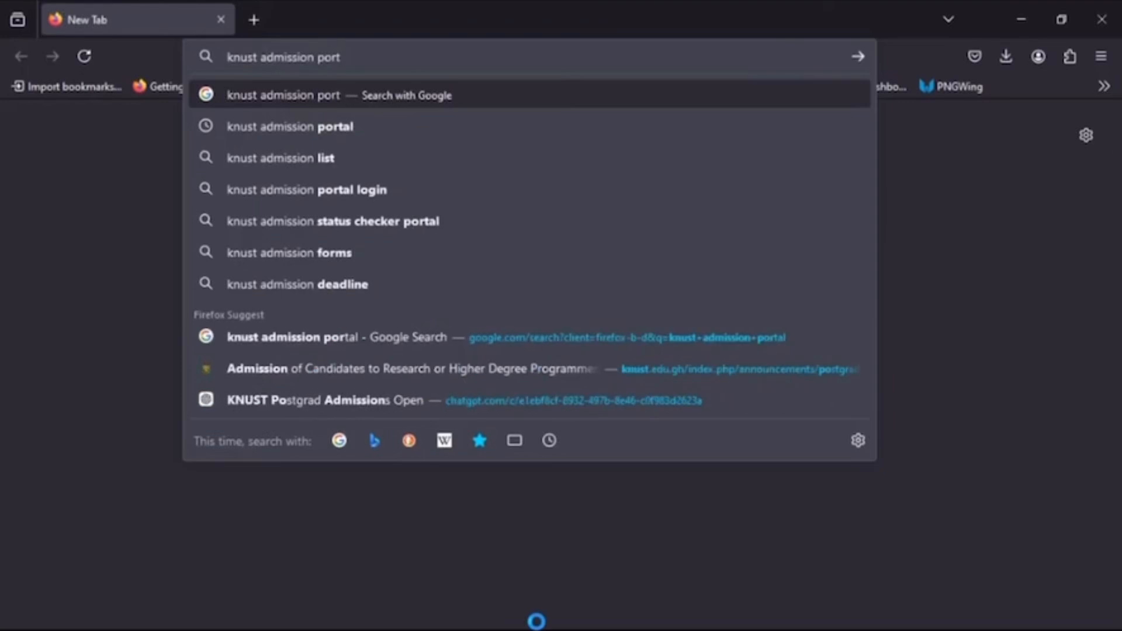
pyautogui.write('al')
pyautogui.press('Return')
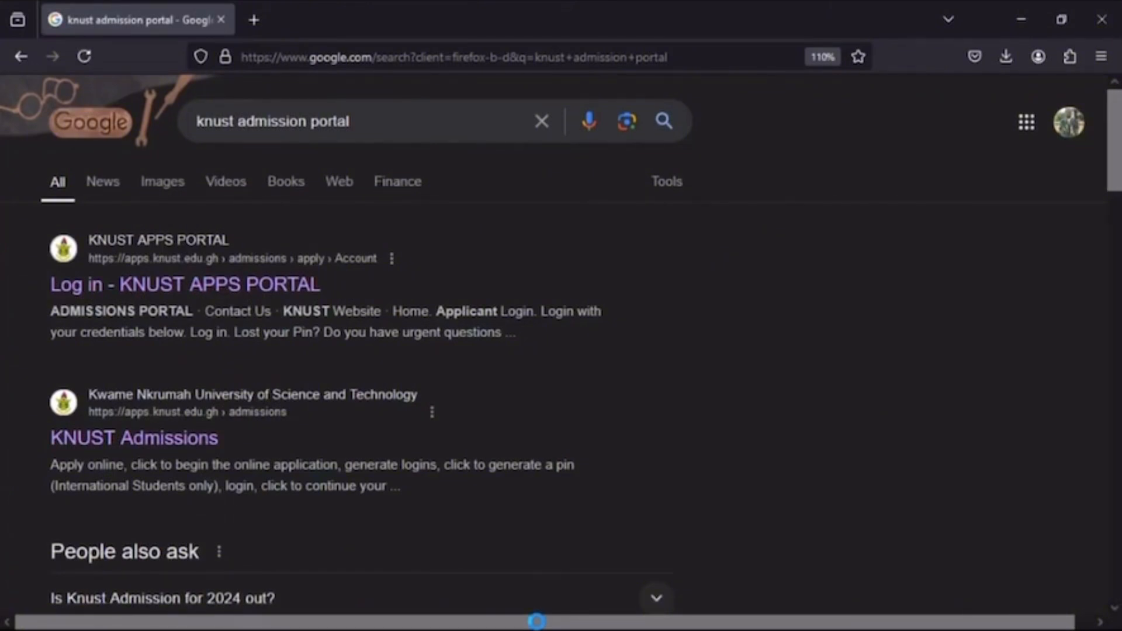
pyautogui.click(210, 282)
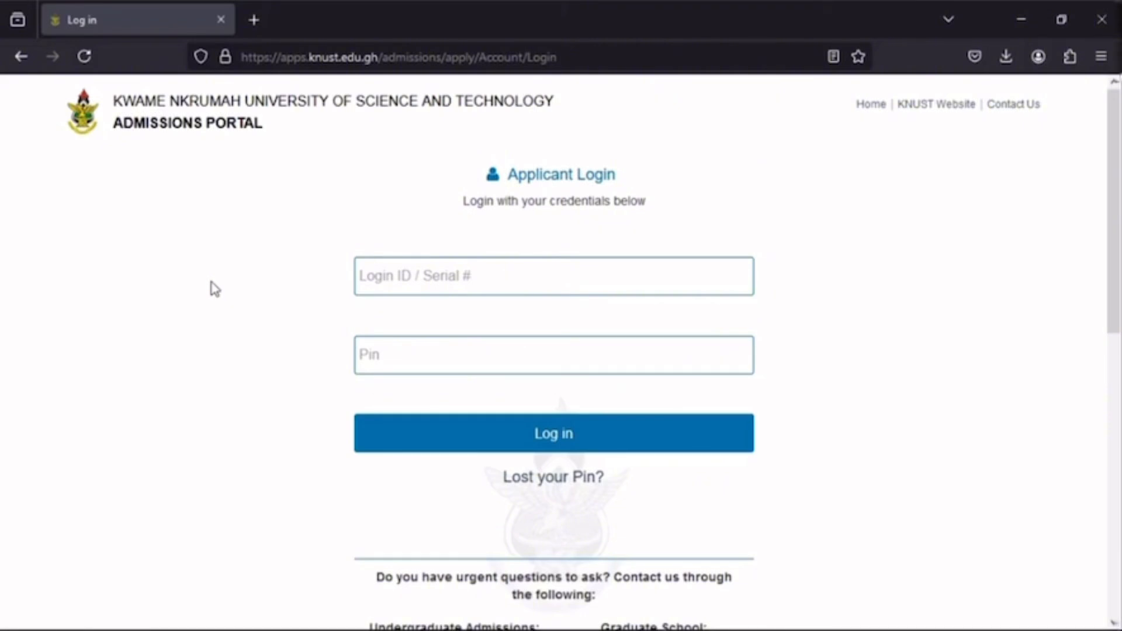
pyautogui.click(414, 272)
pyautogui.click(255, 323)
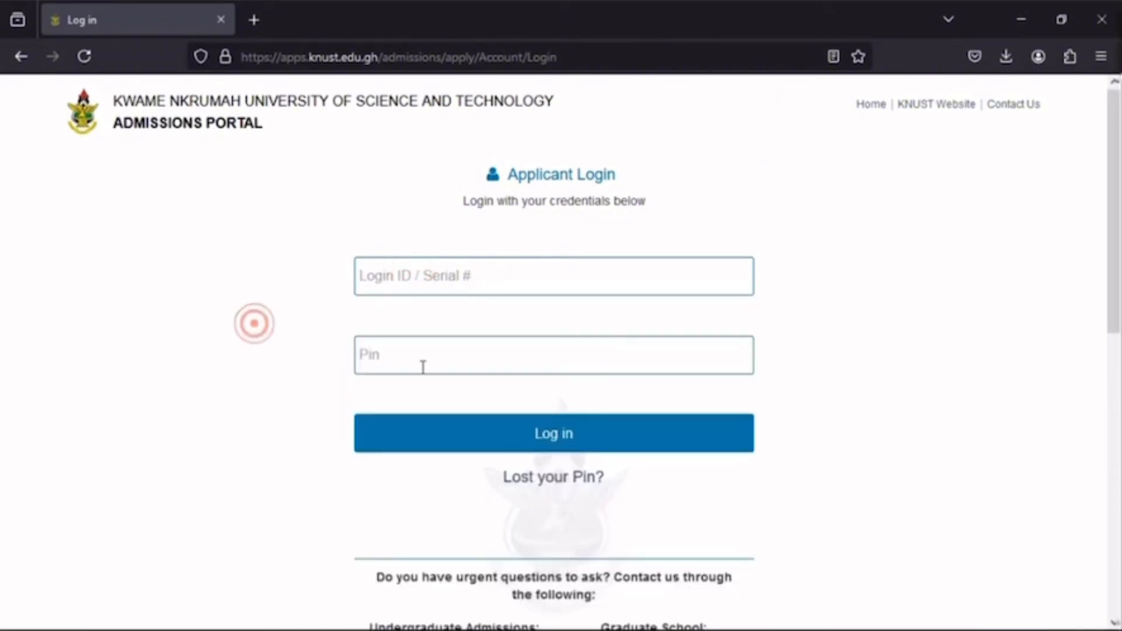
pyautogui.click(439, 369)
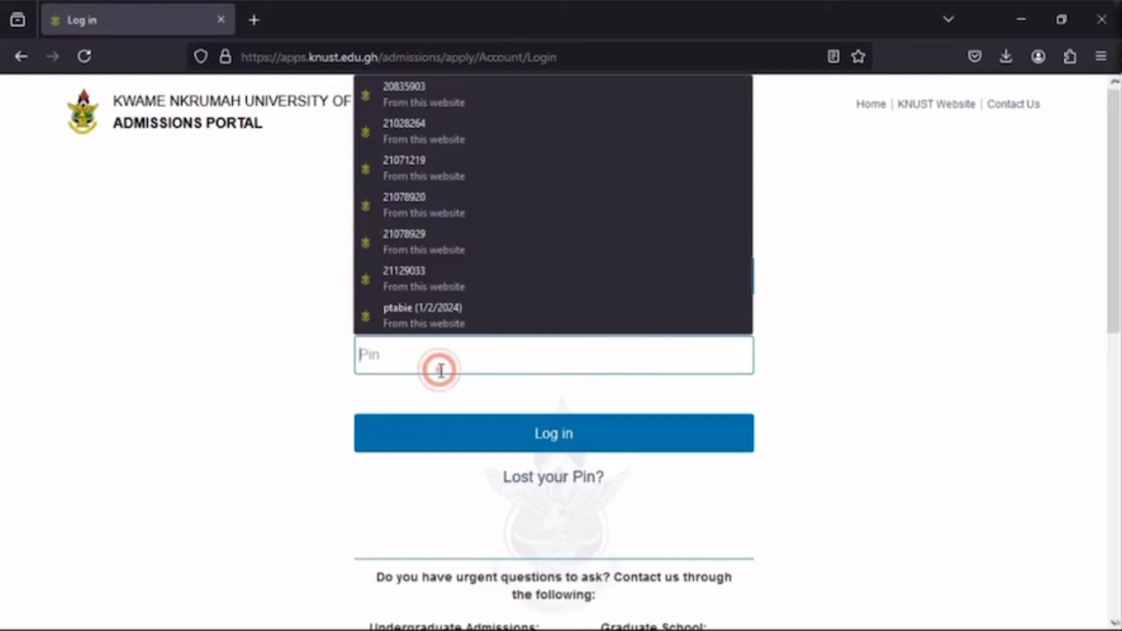
pyautogui.click(309, 402)
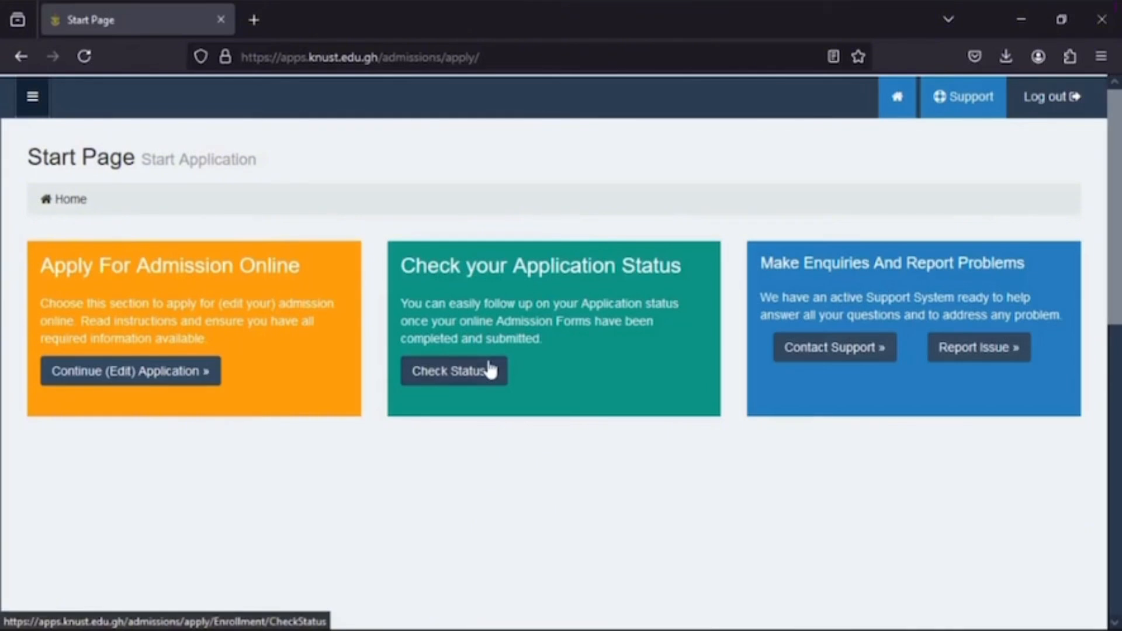
# - Continue the online admission application and go back through its completed stages to the Exam Results form
pyautogui.click(194, 377)
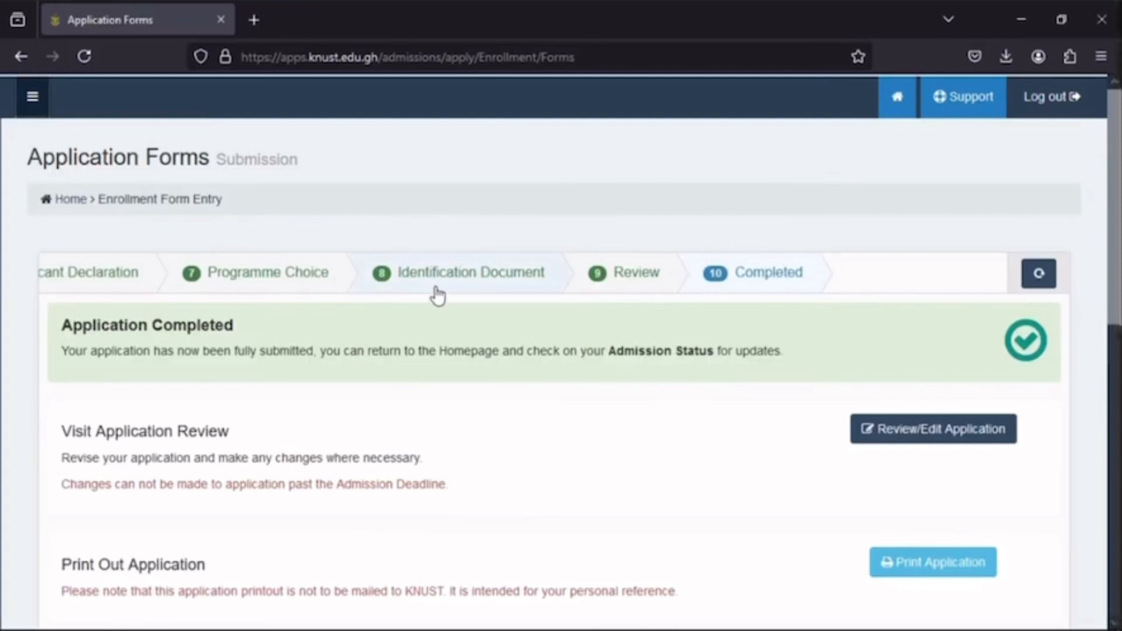
pyautogui.click(117, 274)
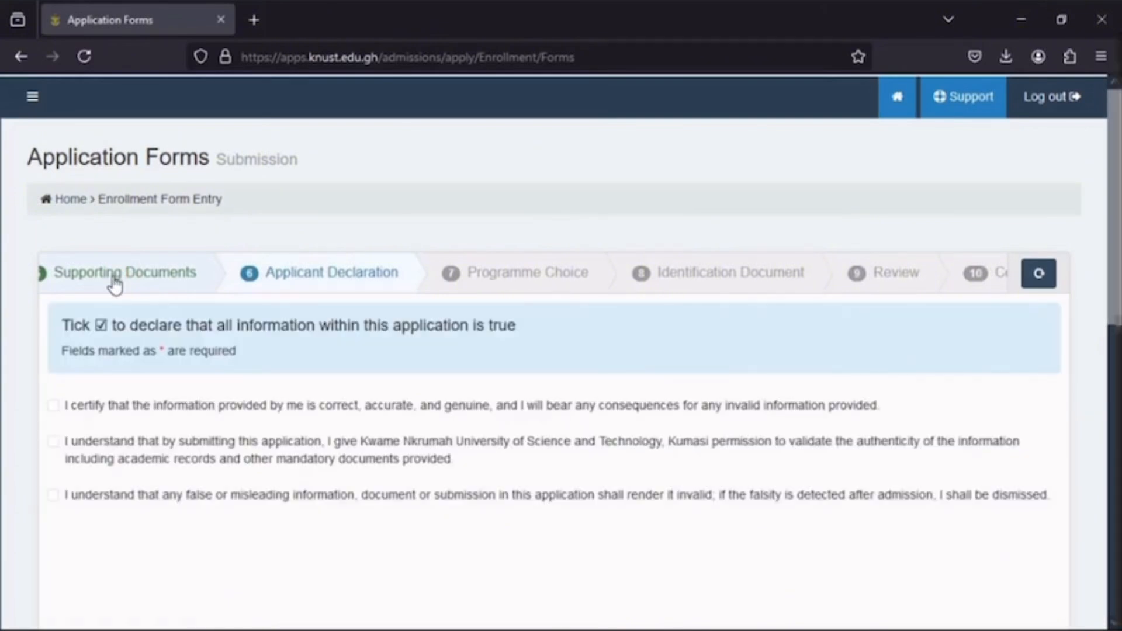
pyautogui.click(112, 276)
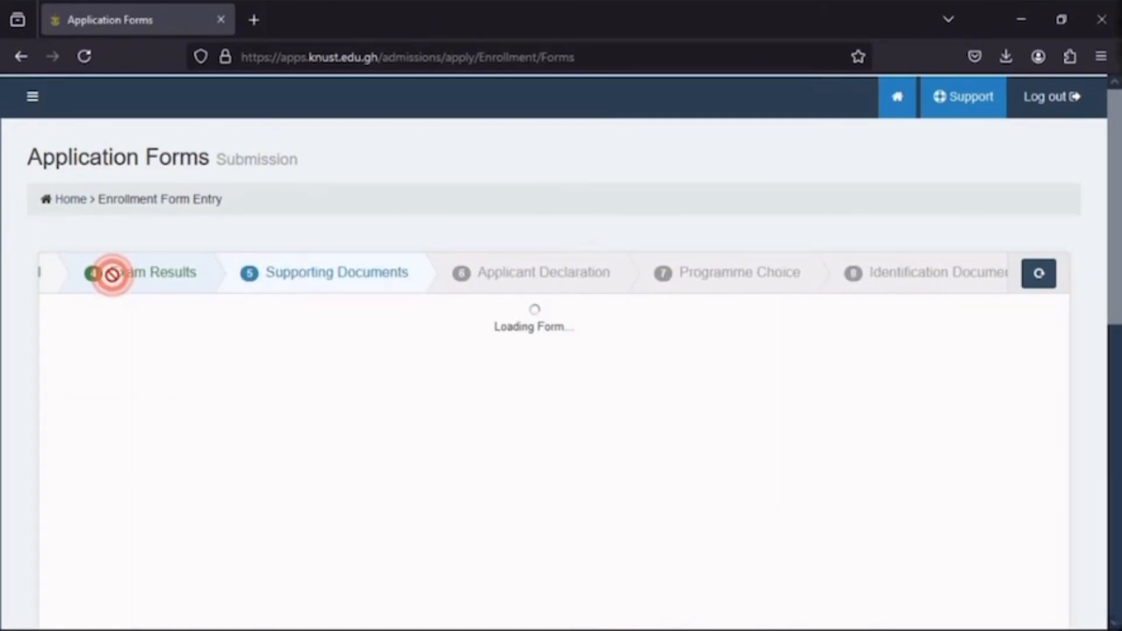
pyautogui.click(163, 287)
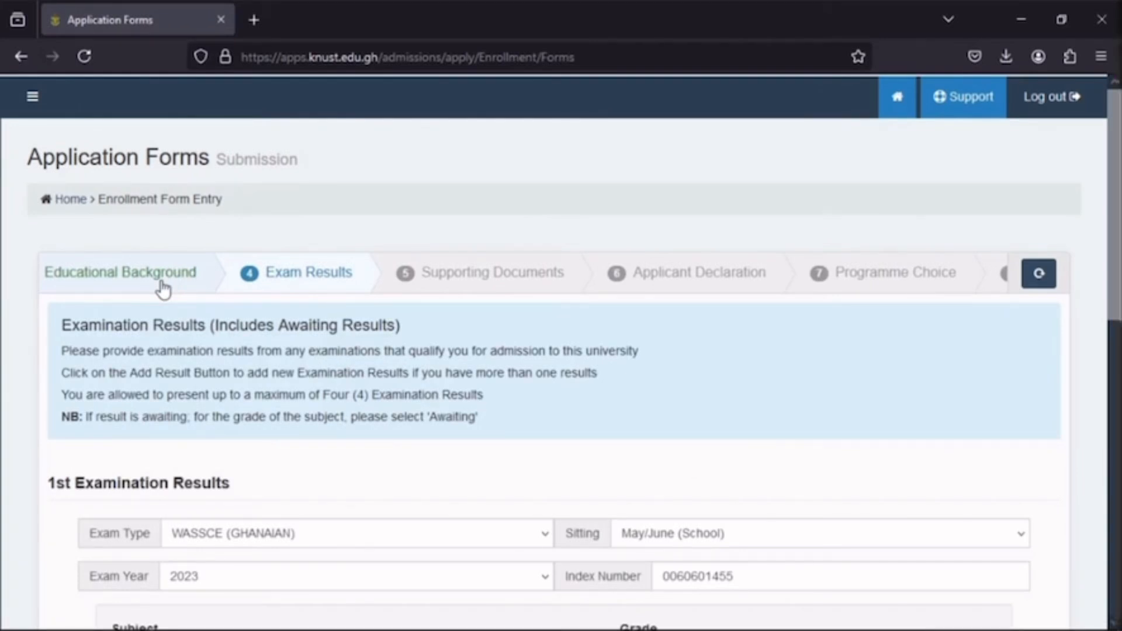
# - Review the first examination results and add a second result set below them
pyautogui.scroll(-2, 163, 285)
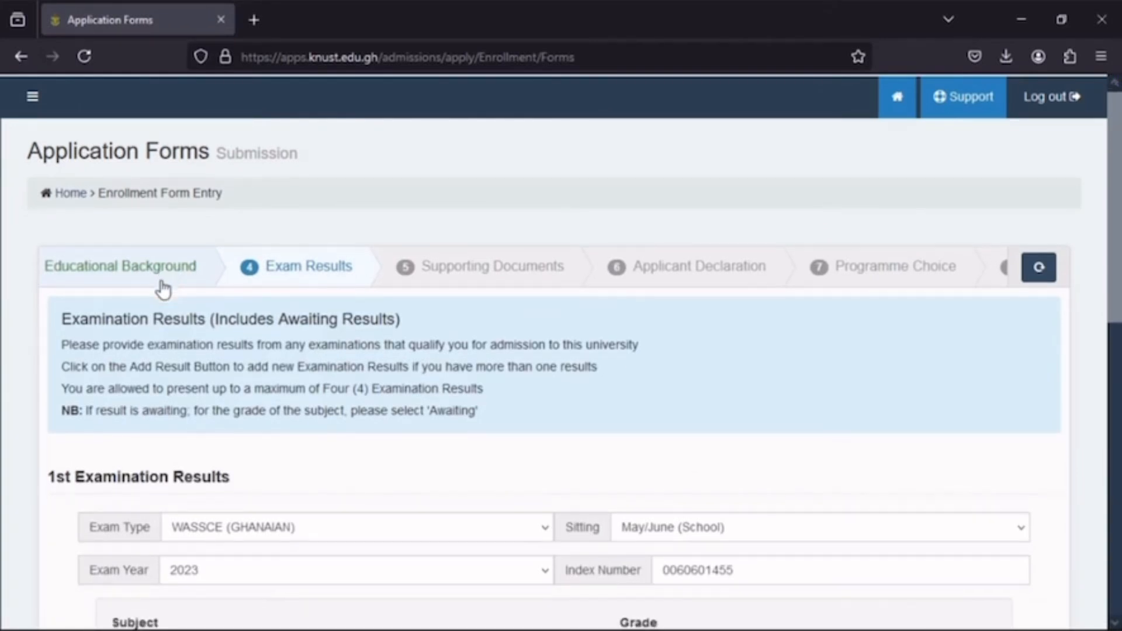
pyautogui.scroll(1, 163, 280)
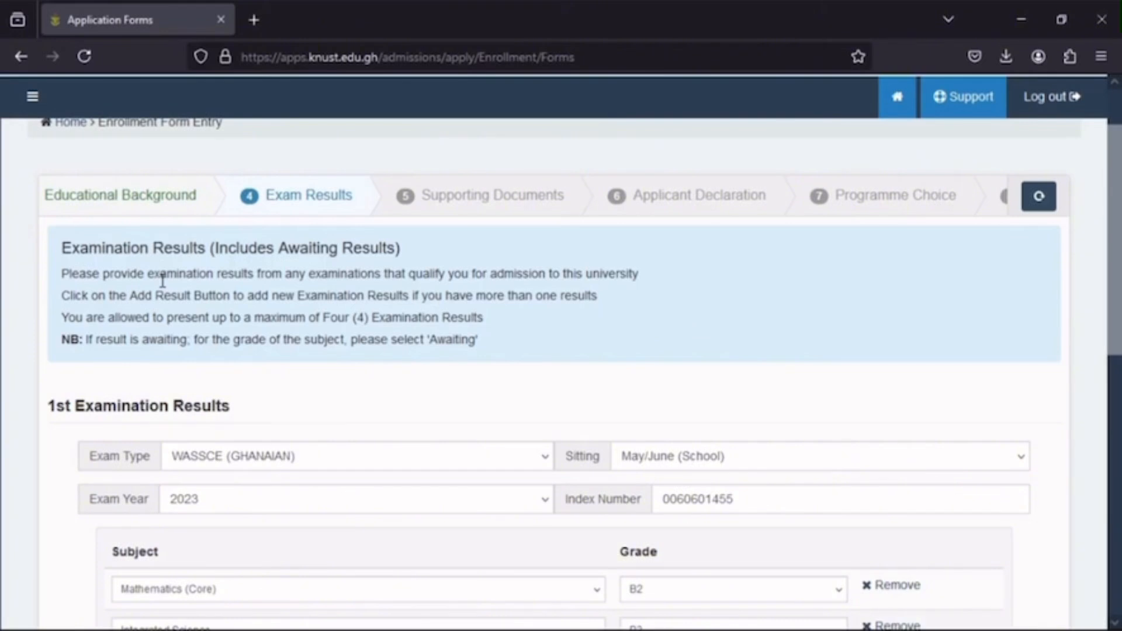
pyautogui.scroll(-1, 163, 281)
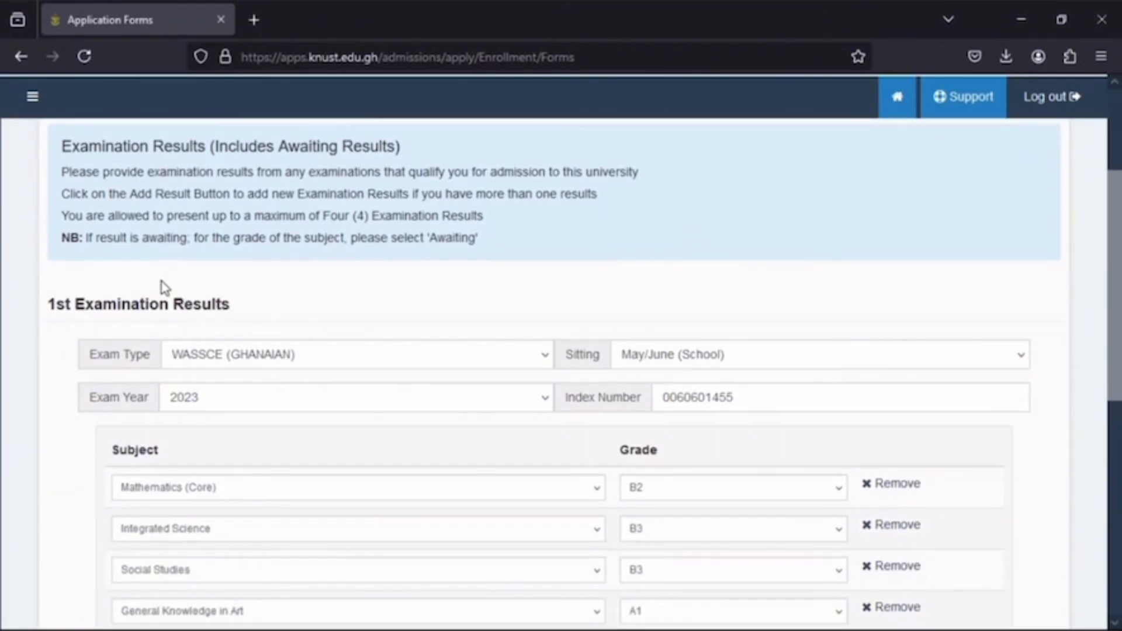
pyautogui.scroll(1, 163, 286)
pyautogui.scroll(-7, 161, 286)
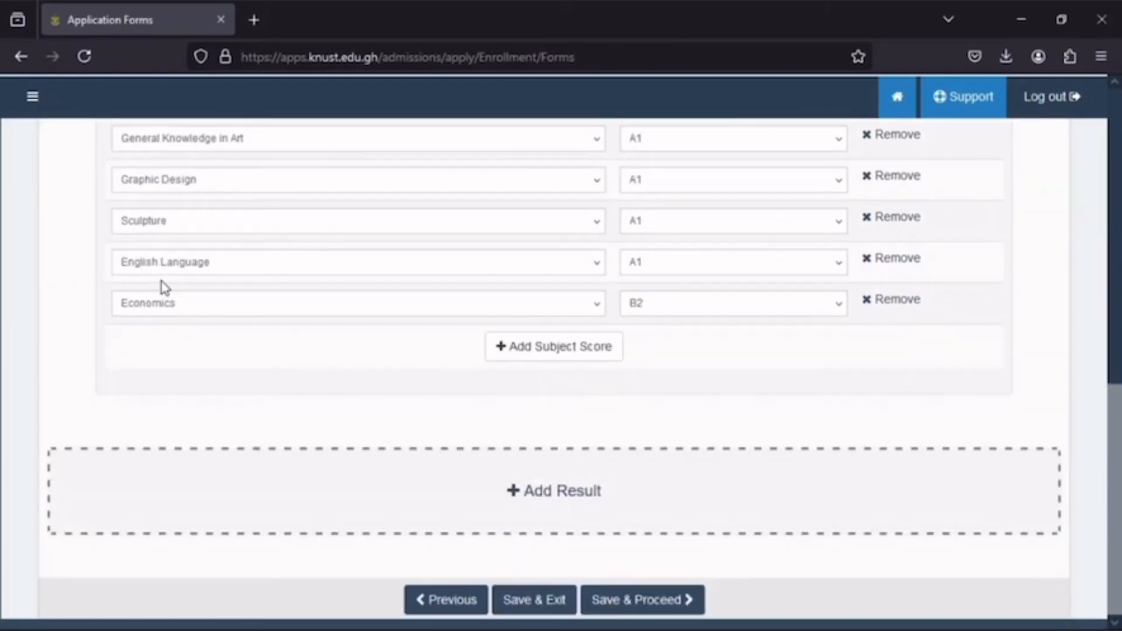
pyautogui.click(531, 501)
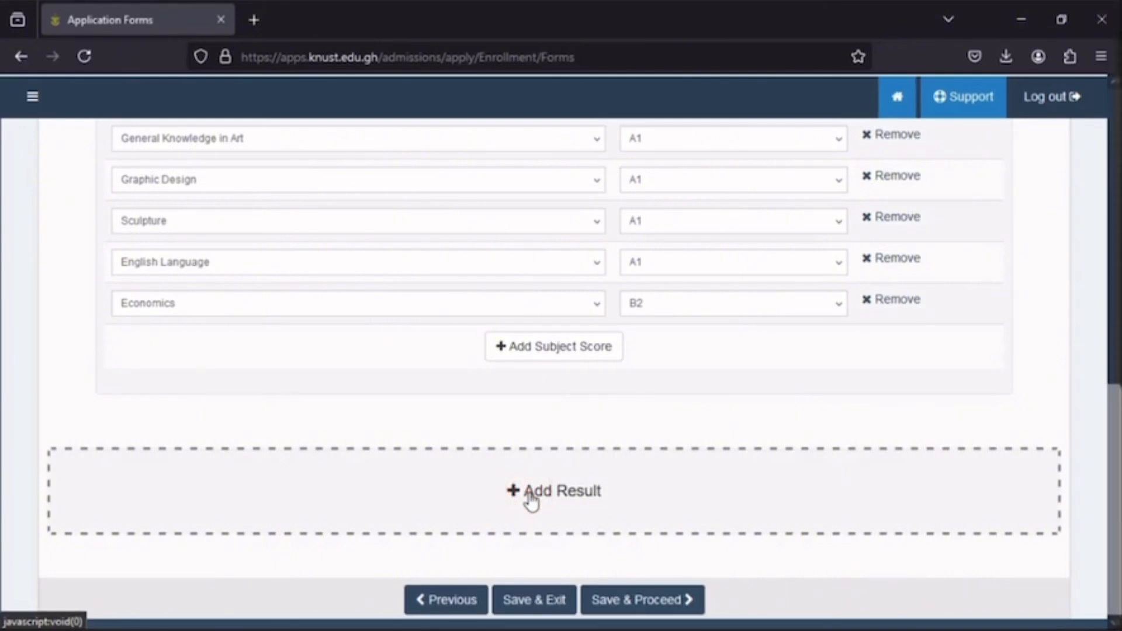
pyautogui.scroll(1, 531, 500)
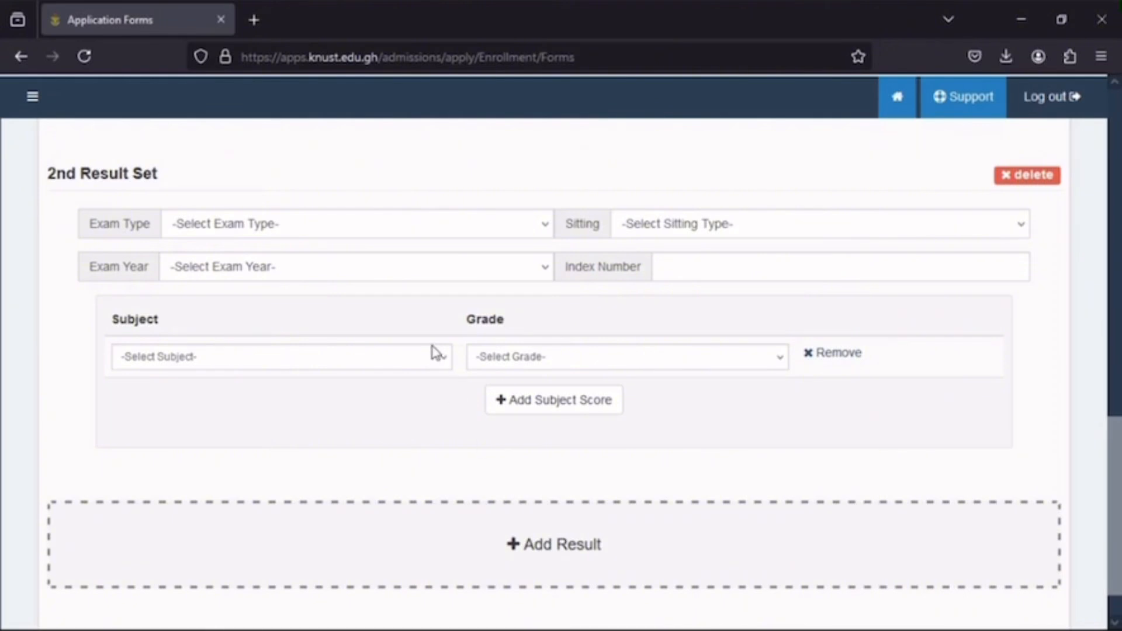
# - Fill in the second result set with exam type WASSCE (GHANAIAN), year 2017, sitting Nov/Dec (Private) and the index number
pyautogui.click(314, 232)
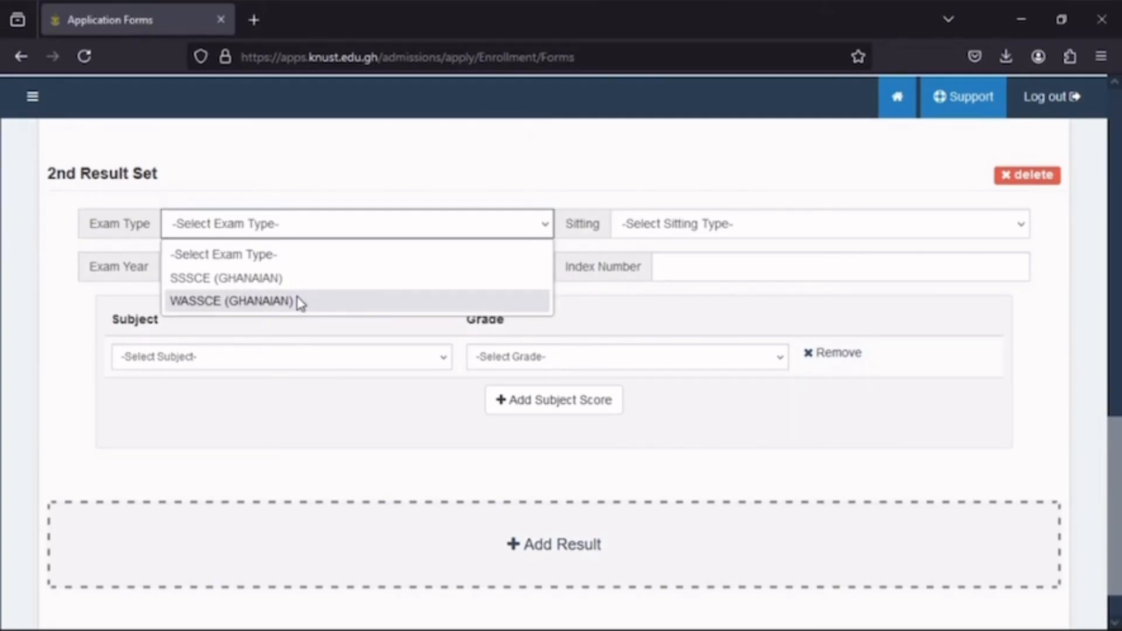
pyautogui.click(300, 302)
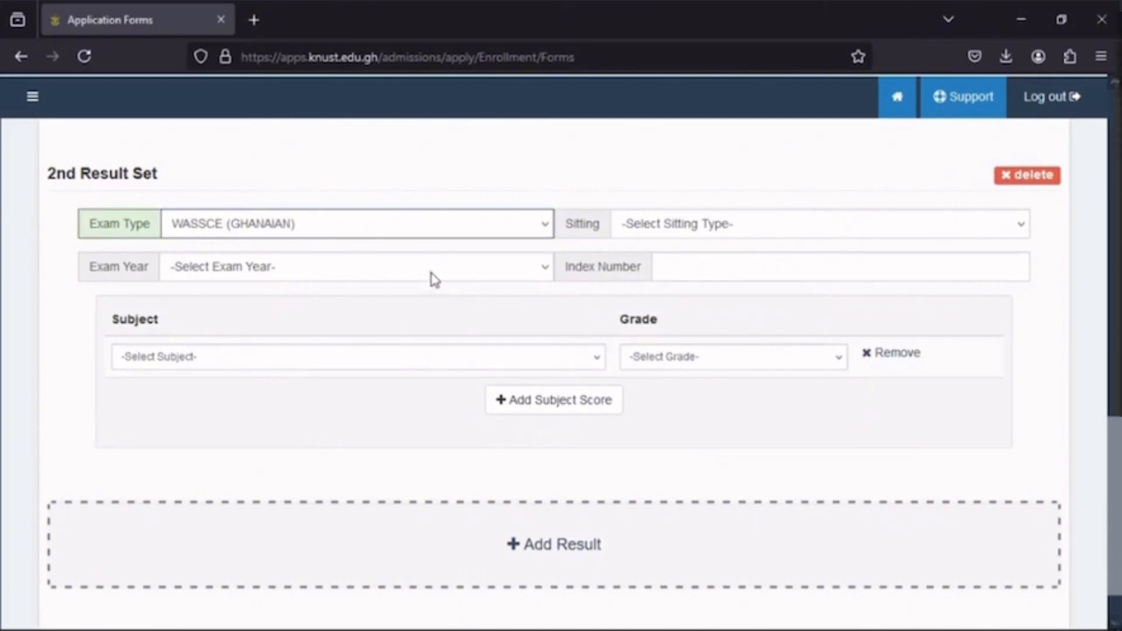
pyautogui.click(433, 274)
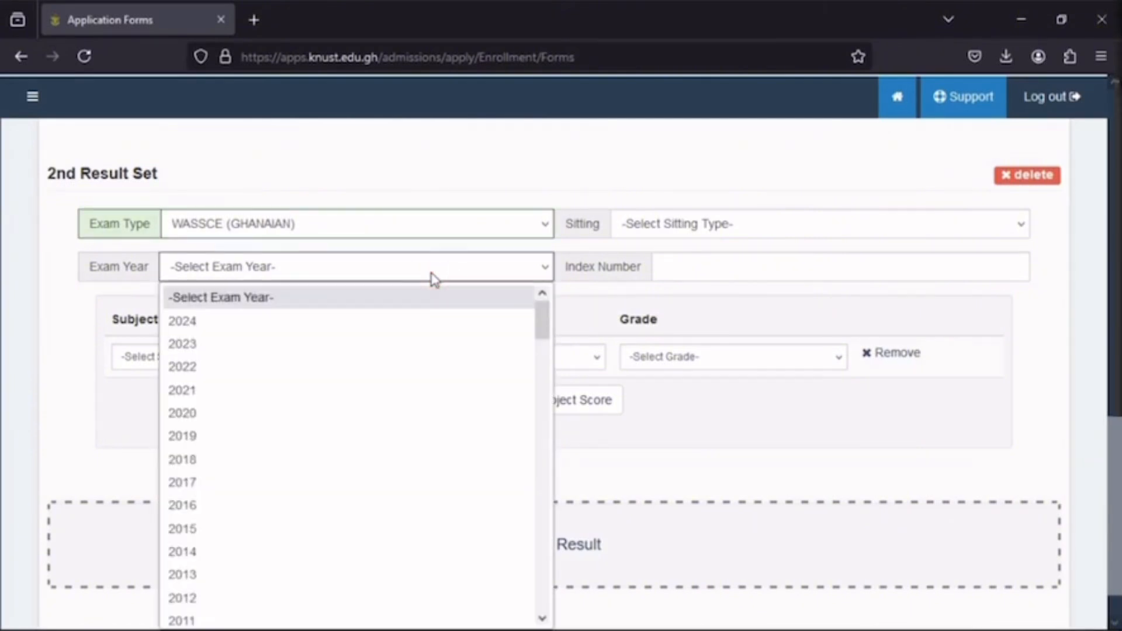
pyautogui.click(182, 482)
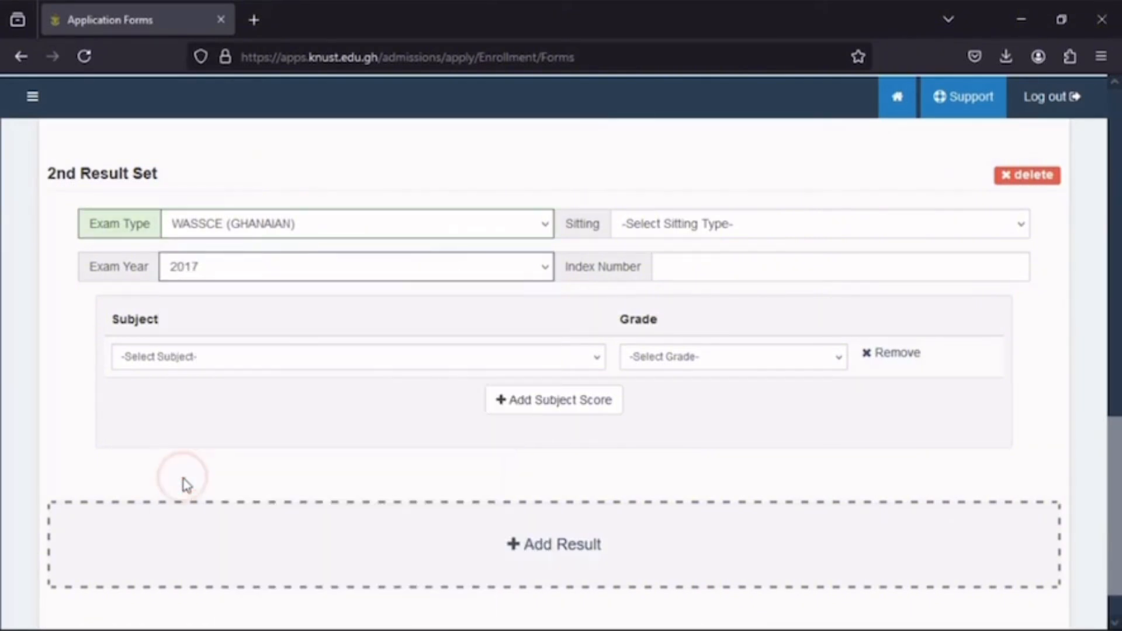
pyautogui.click(725, 229)
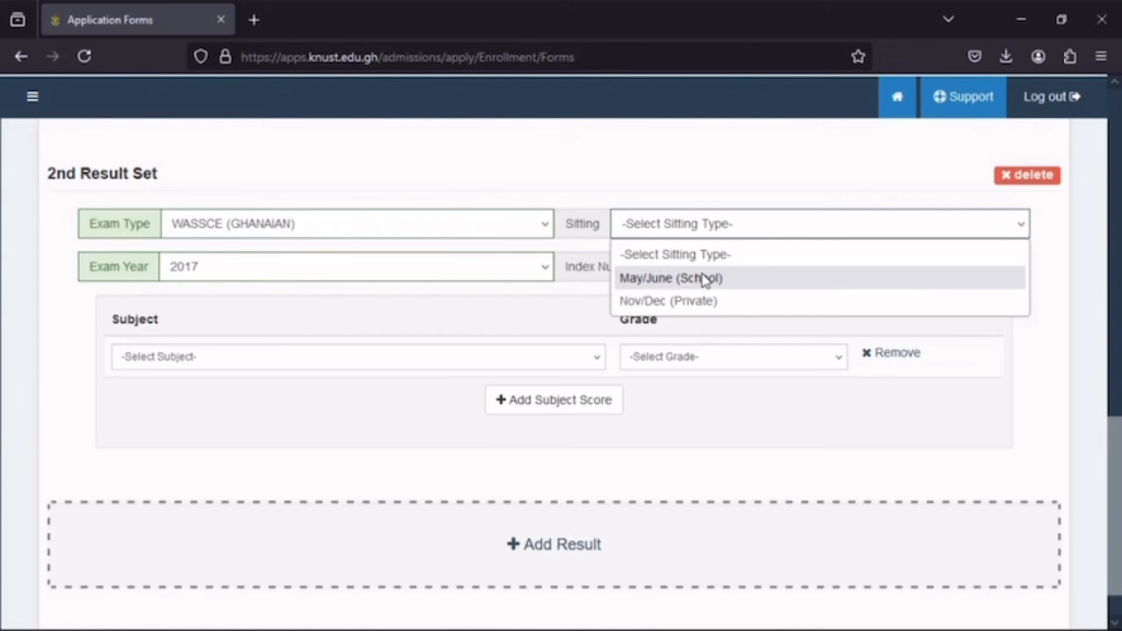
pyautogui.click(704, 301)
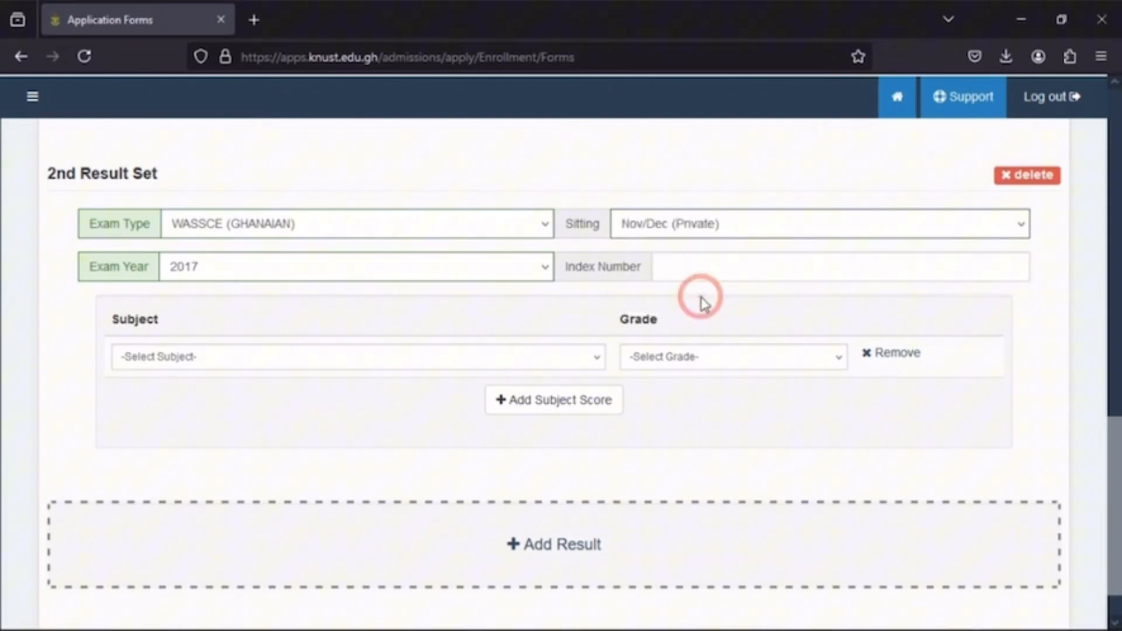
pyautogui.click(693, 266)
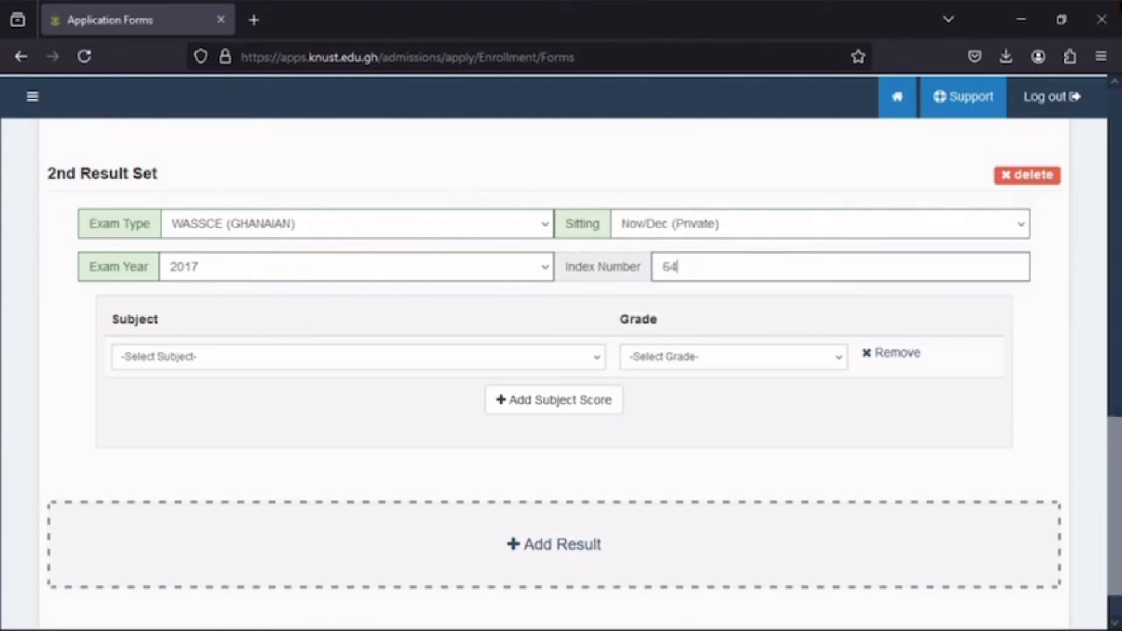
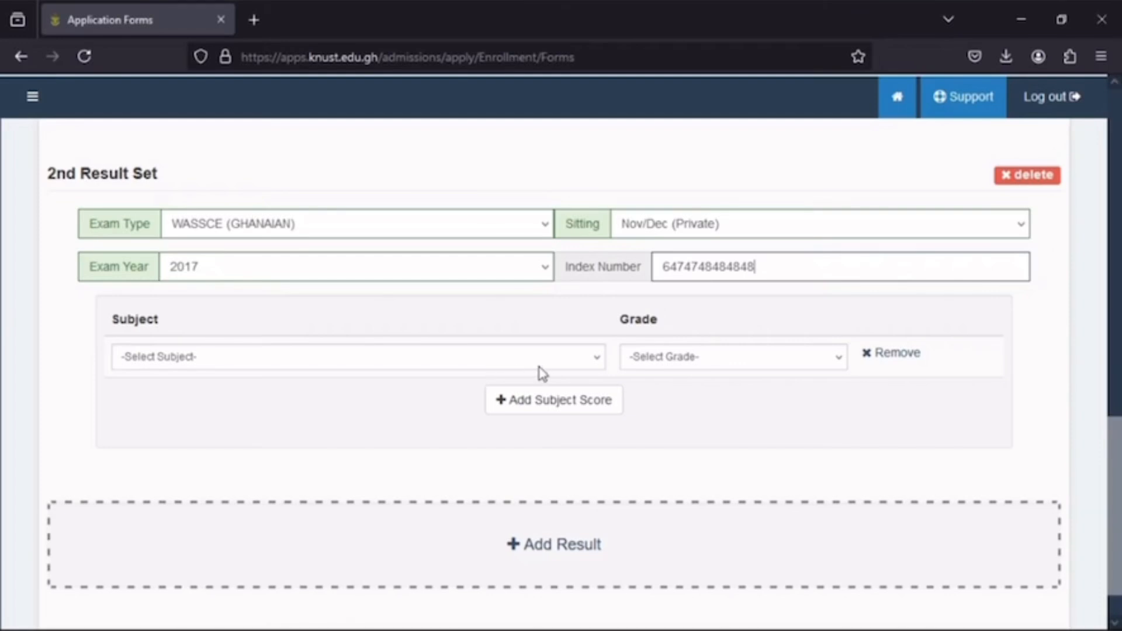
# - Enter Biology as the first subject of the second result set with the grade Awaiting
pyautogui.click(594, 362)
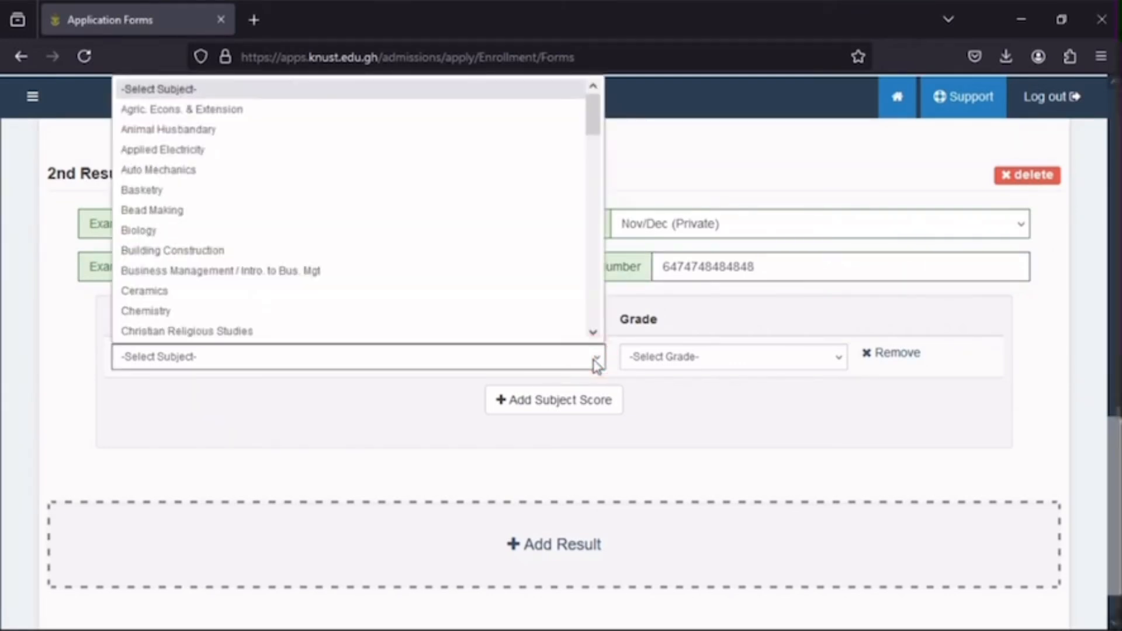
pyautogui.click(132, 229)
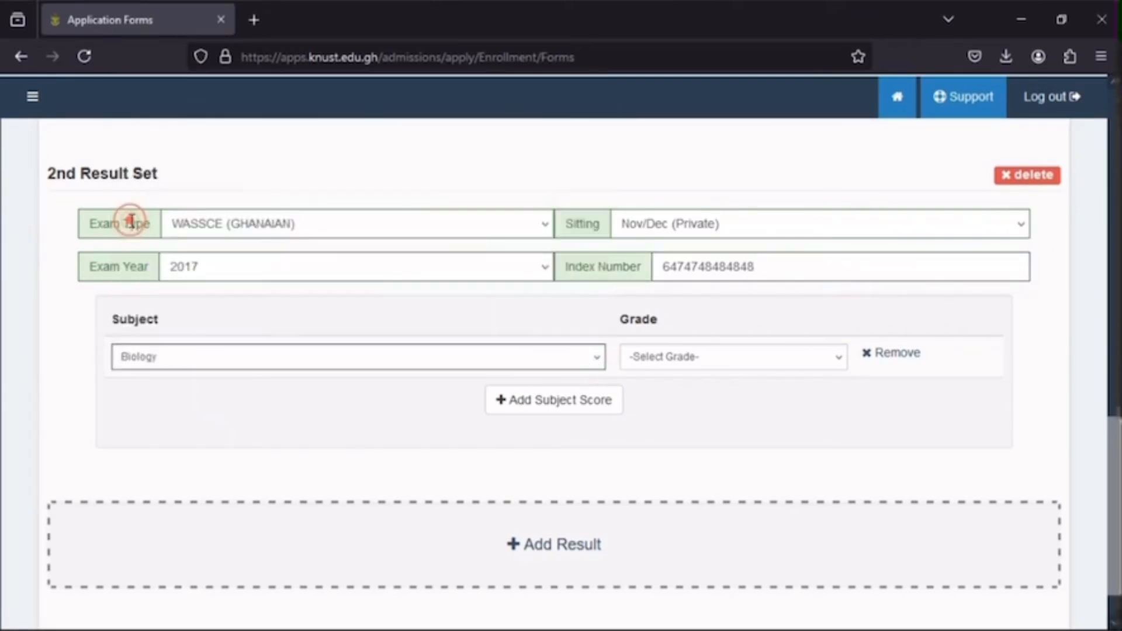
pyautogui.click(815, 366)
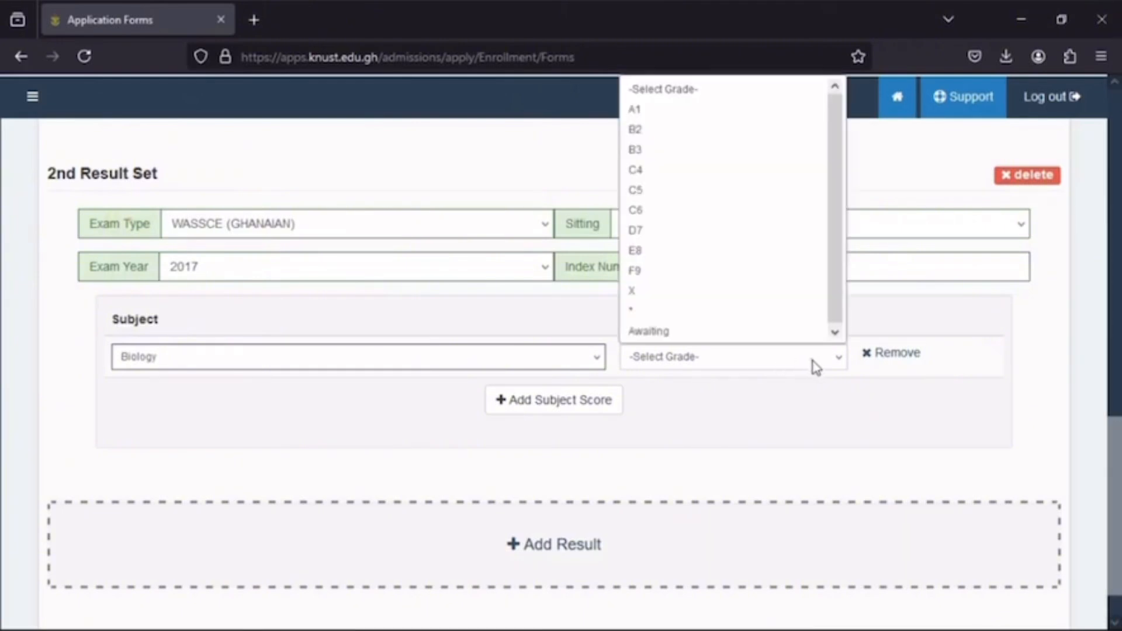
pyautogui.click(695, 331)
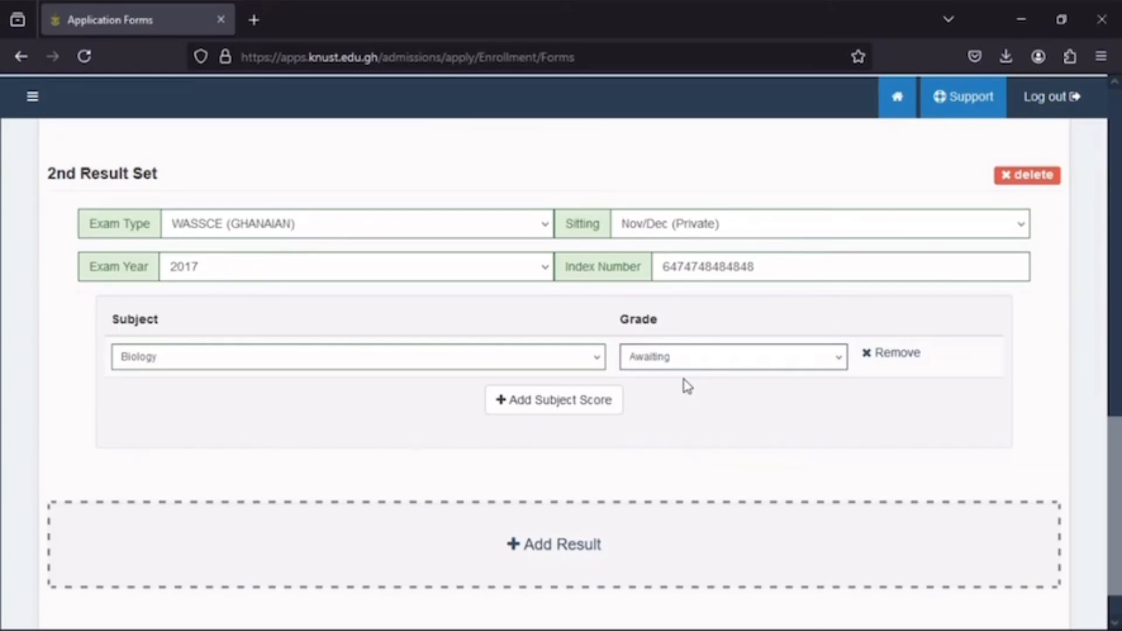
# - Add two more subject rows to the second result set and choose Building Construction in the third row
pyautogui.click(578, 409)
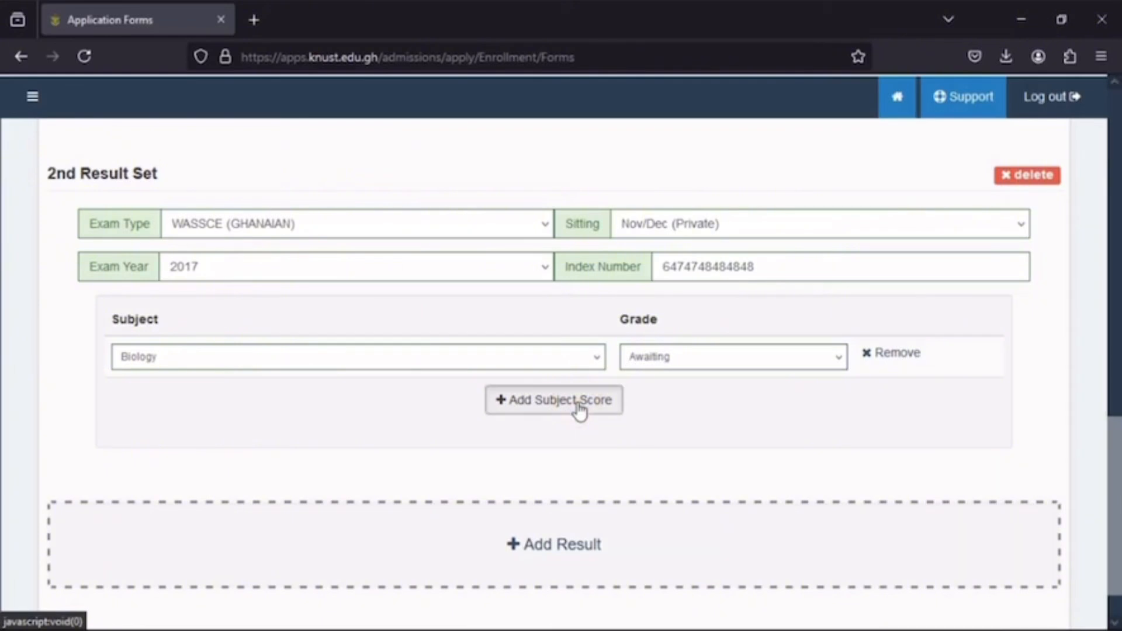
pyautogui.click(381, 407)
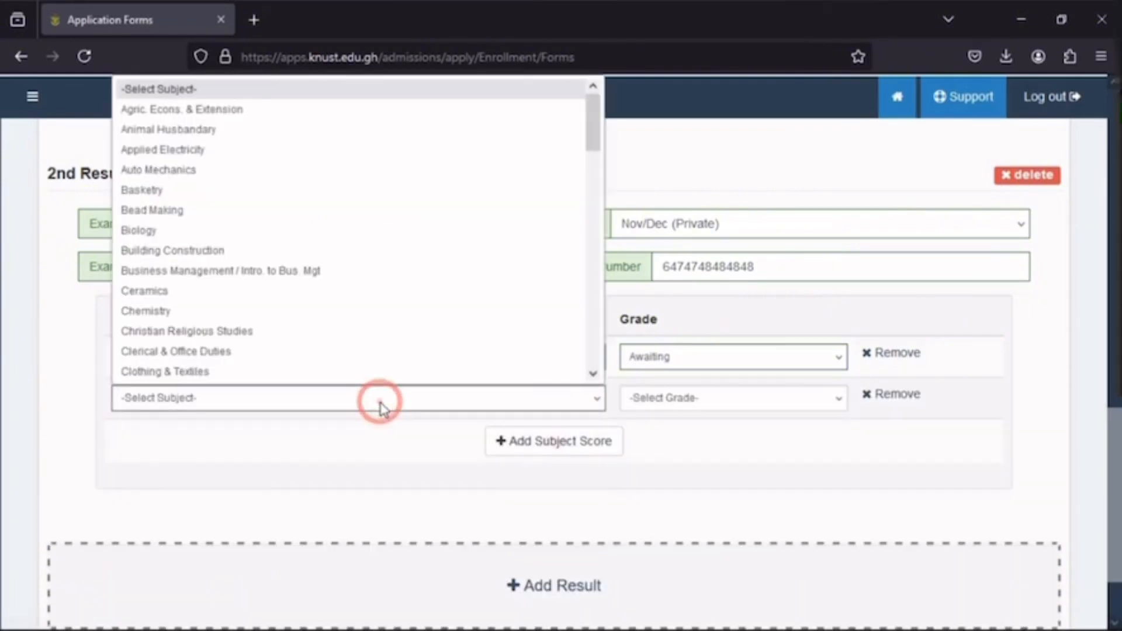
pyautogui.click(161, 250)
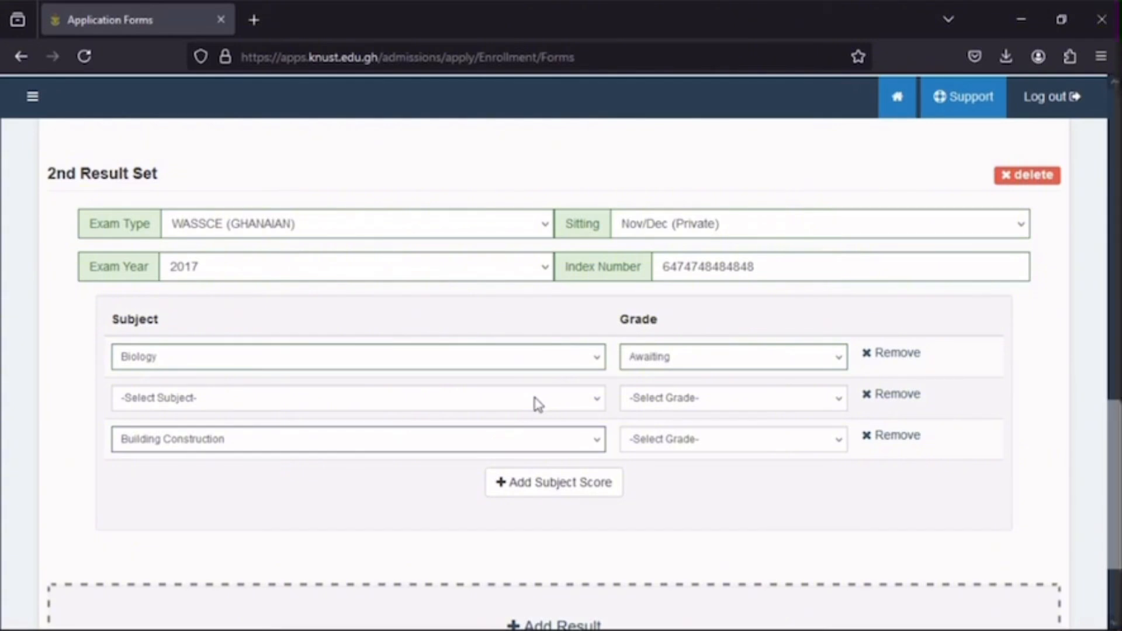
# - Enter Chemistry with grade C4 in the second subject row of the second result set
pyautogui.click(538, 405)
pyautogui.click(512, 314)
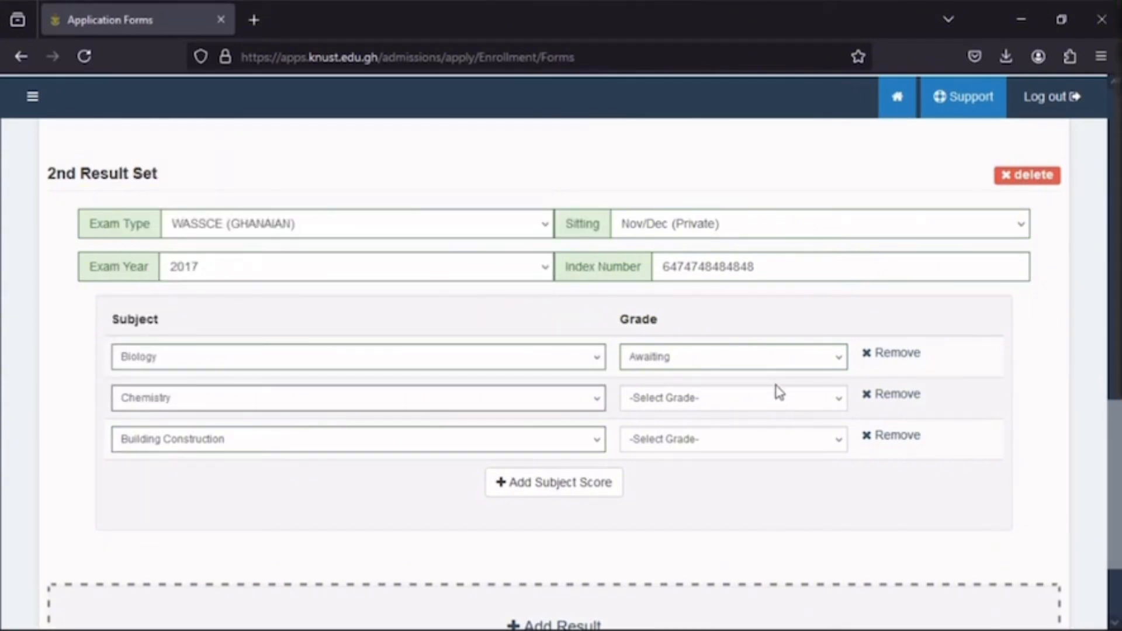
pyautogui.click(780, 393)
pyautogui.click(731, 207)
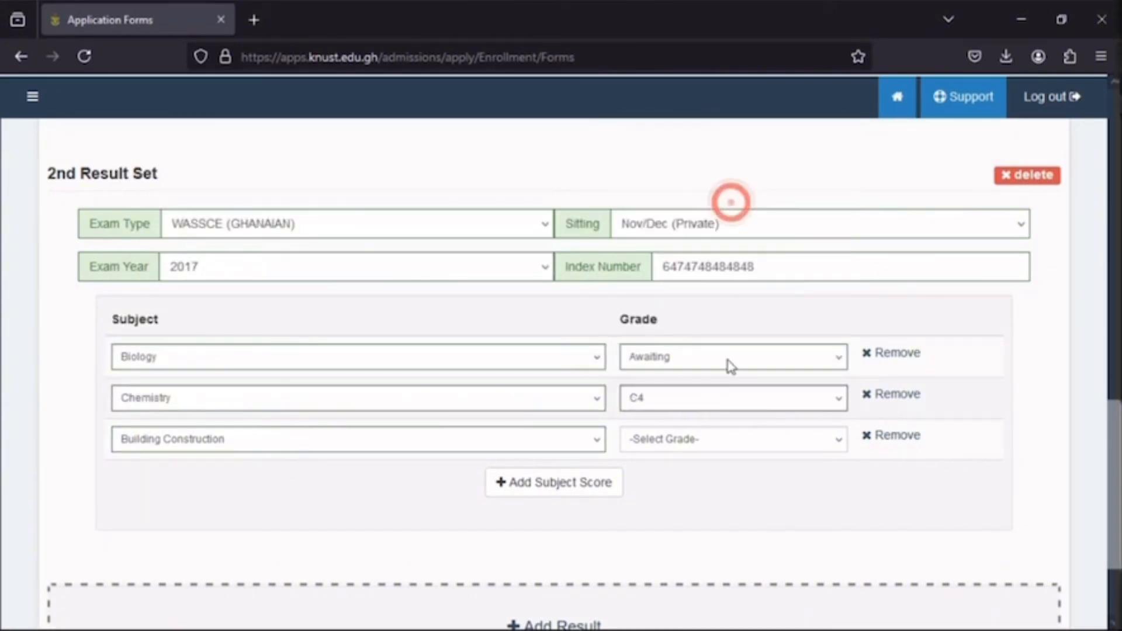
# - Set the grade for Building Construction in the second result set to D7
pyautogui.click(758, 437)
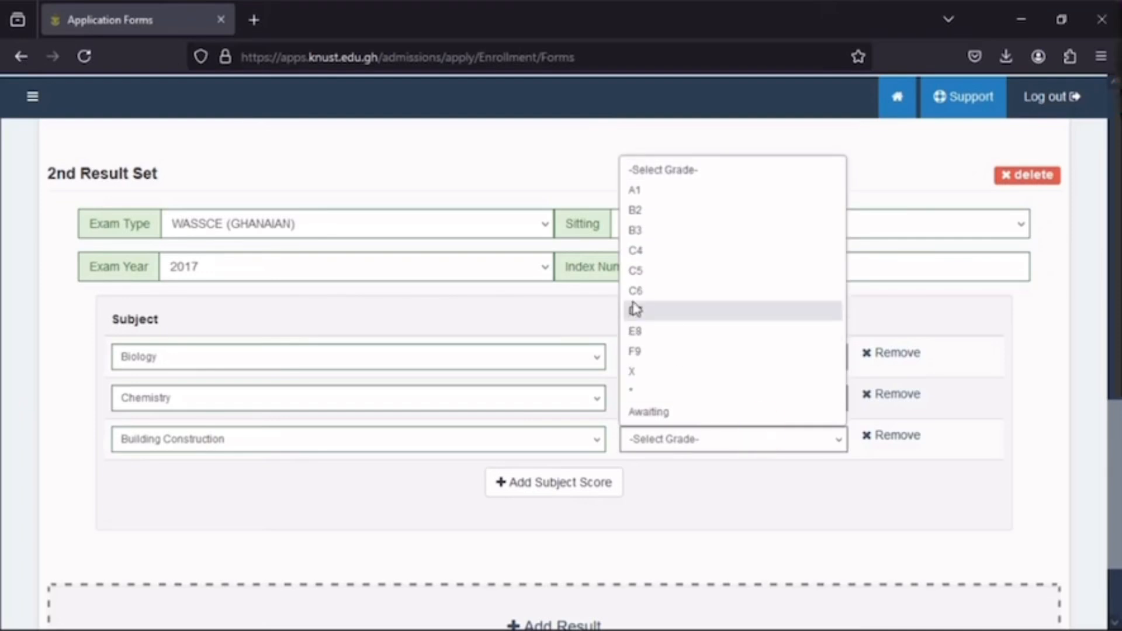
pyautogui.click(636, 309)
# - Review the subjects and grades entered in the first and second result sets
pyautogui.scroll(3, 675, 408)
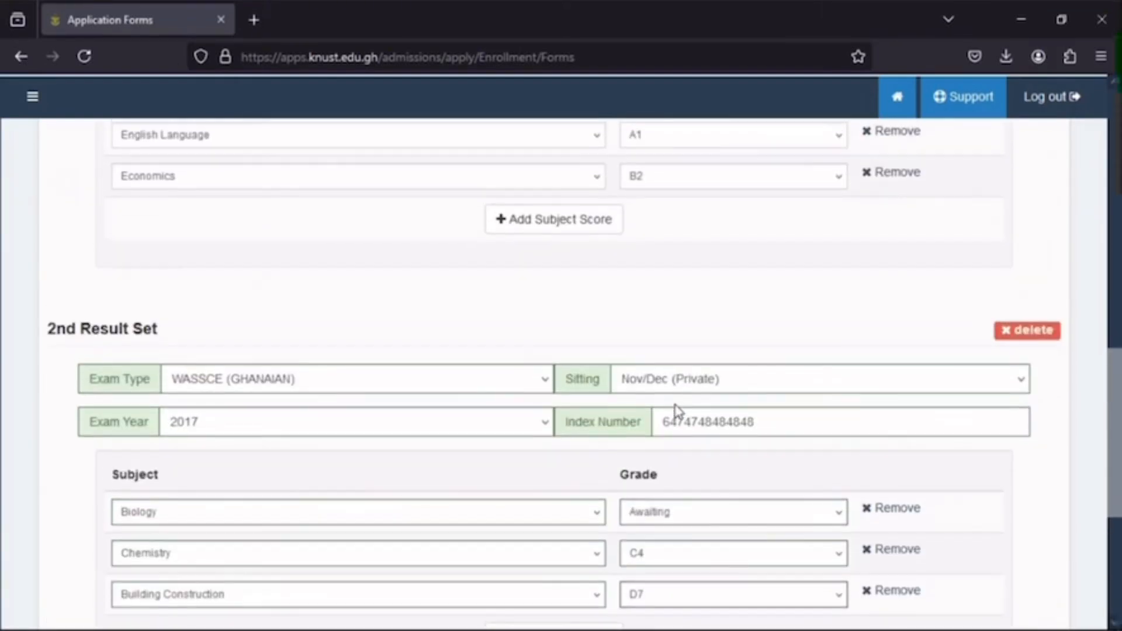
pyautogui.scroll(-2, 677, 411)
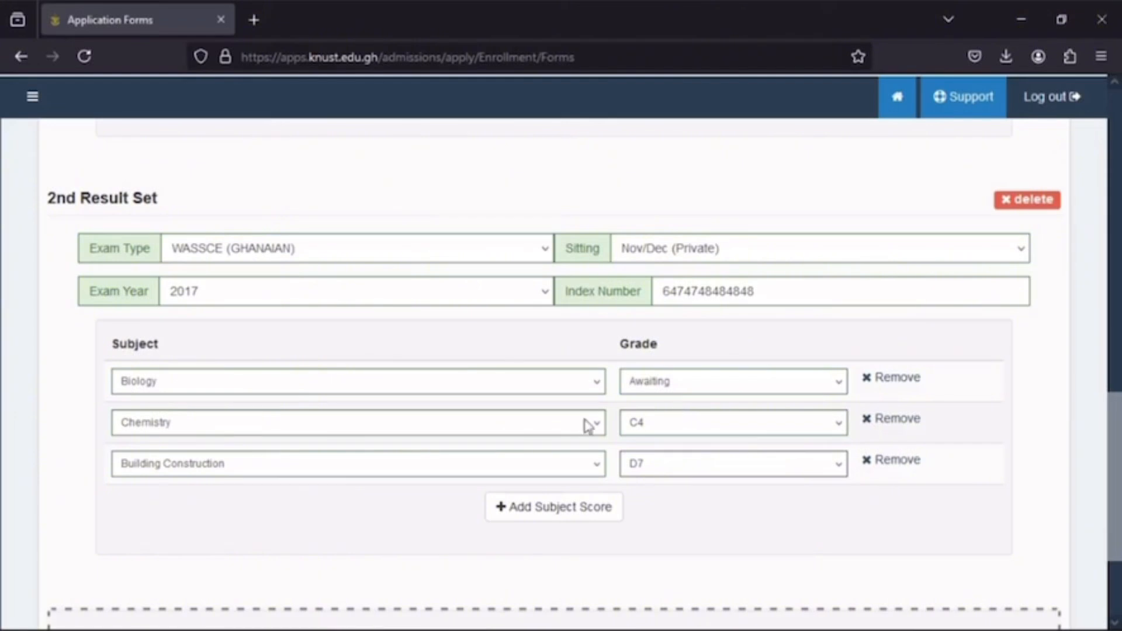
pyautogui.scroll(-3, 559, 514)
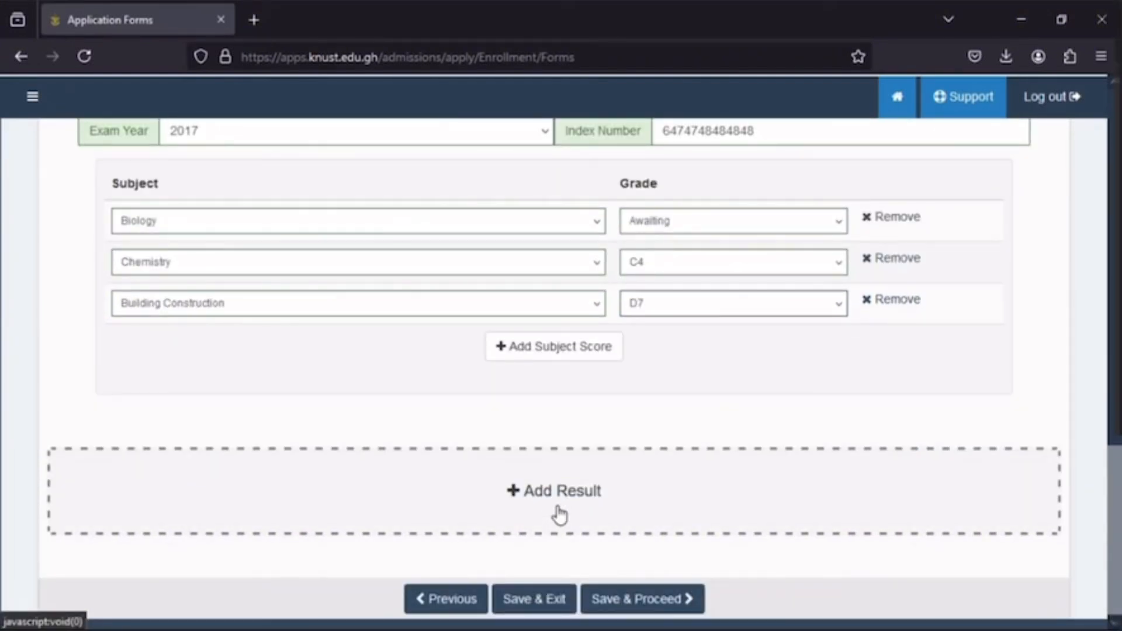
pyautogui.scroll(5, 559, 514)
pyautogui.scroll(7, 559, 515)
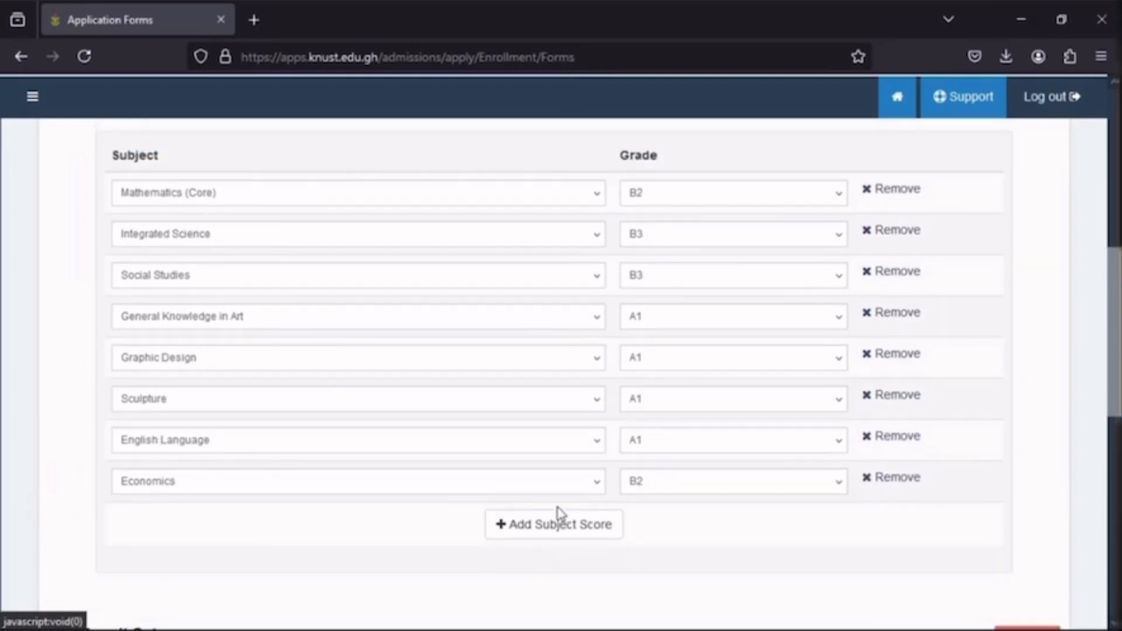
pyautogui.scroll(-10, 562, 536)
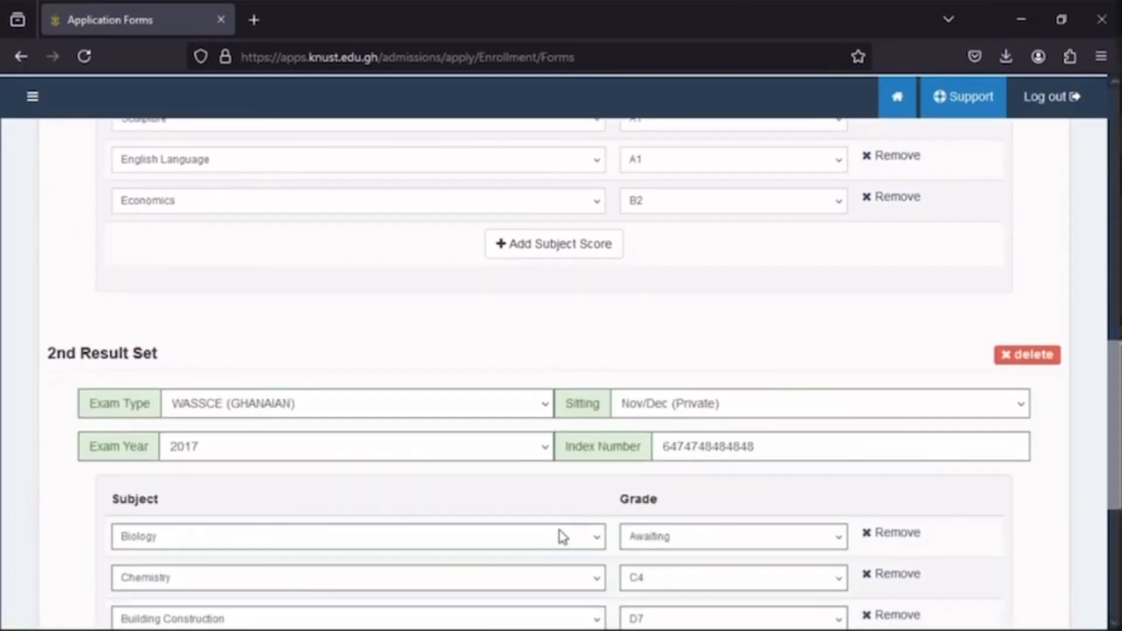
pyautogui.scroll(1, 562, 537)
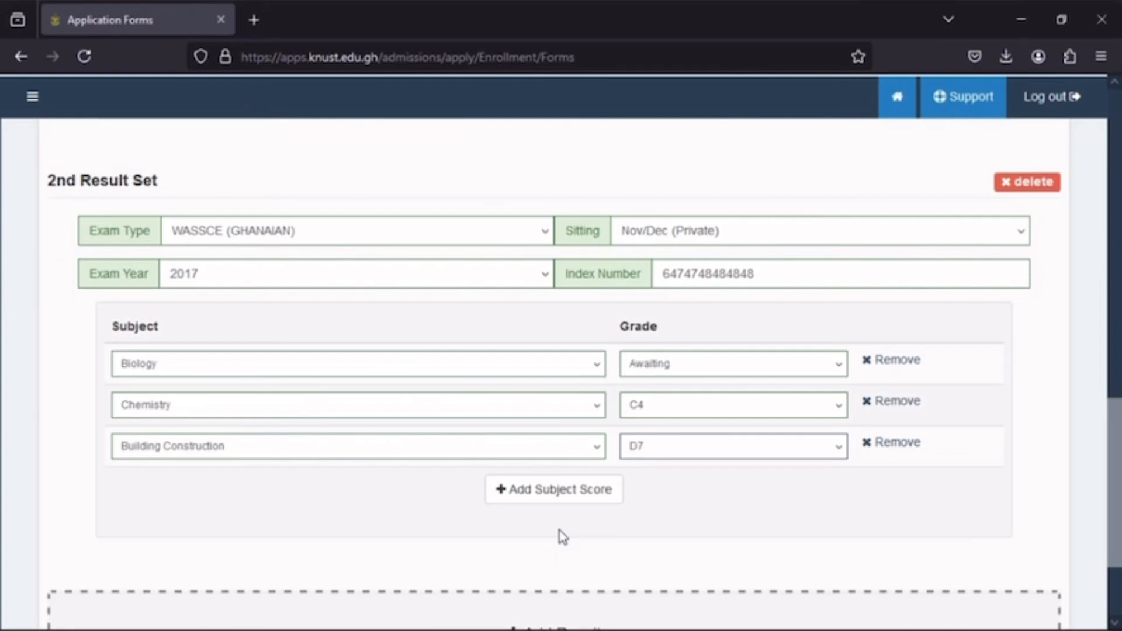
pyautogui.scroll(-2, 562, 536)
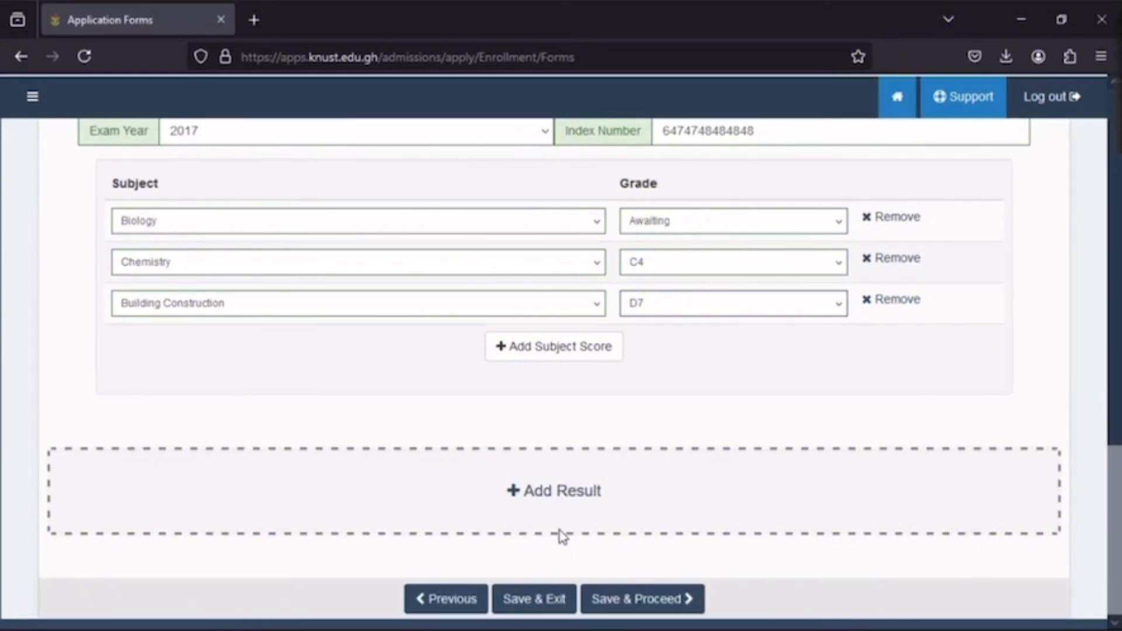
pyautogui.scroll(5, 558, 535)
pyautogui.scroll(-5, 558, 534)
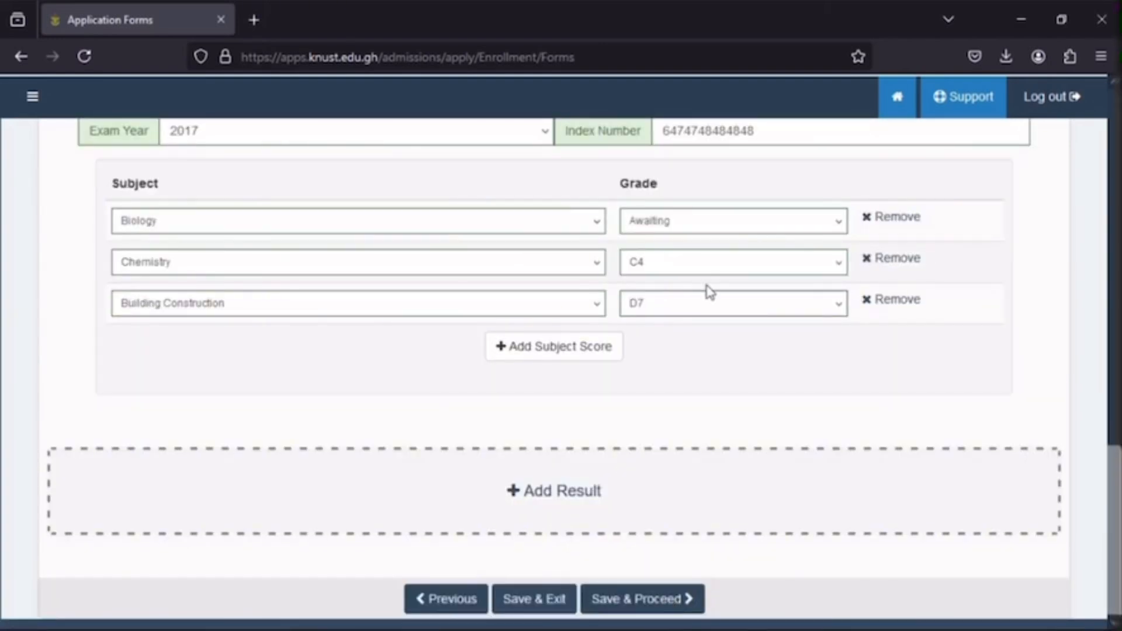
pyautogui.scroll(3, 709, 290)
pyautogui.scroll(3, 709, 290)
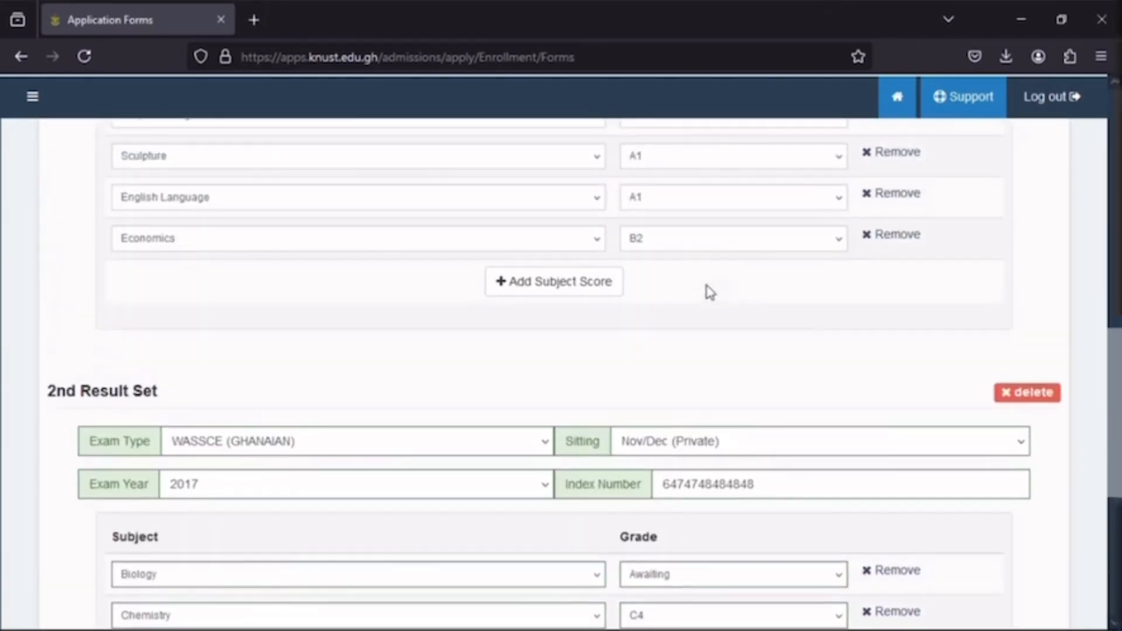
pyautogui.scroll(-2, 708, 293)
pyautogui.scroll(-2, 709, 290)
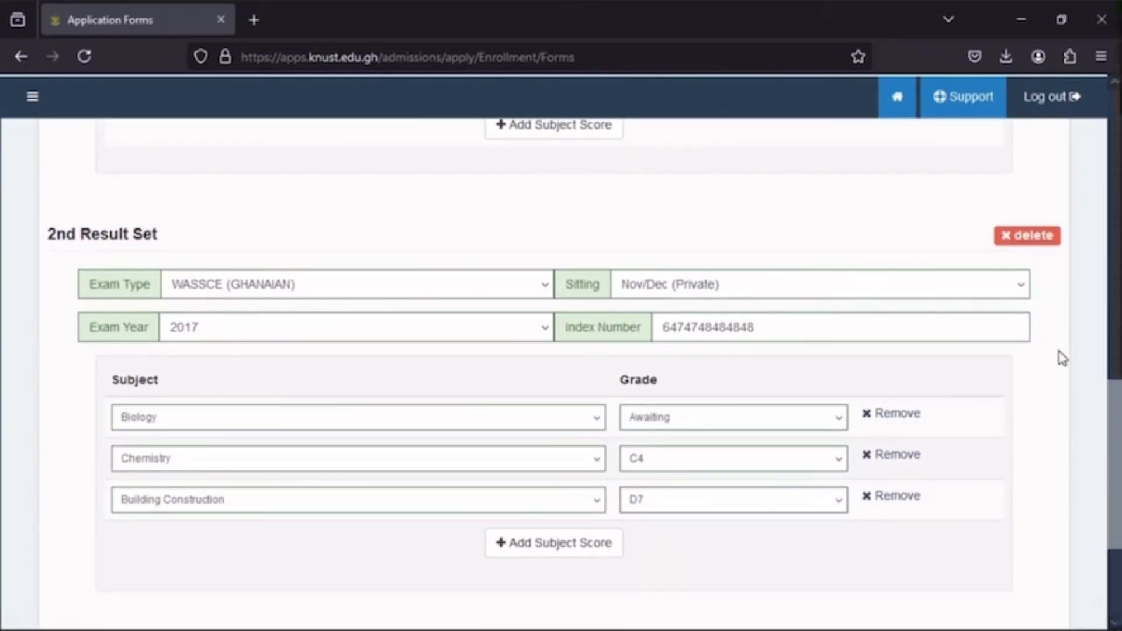
pyautogui.scroll(-3, 979, 468)
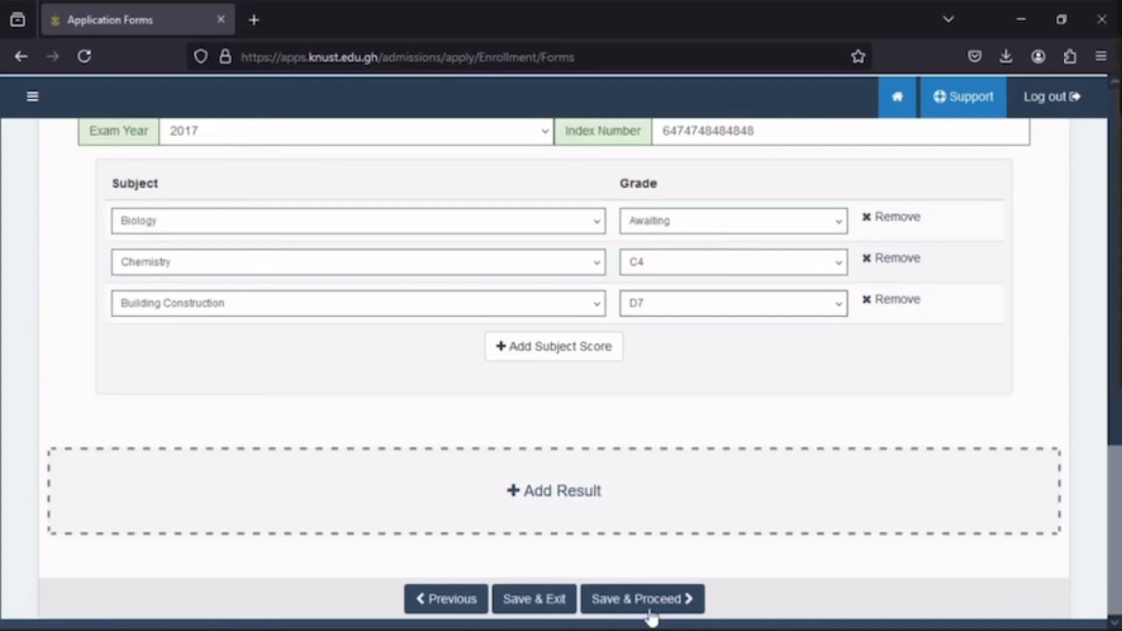
# - Delete the entire second result set from the exam results
pyautogui.scroll(5, 840, 336)
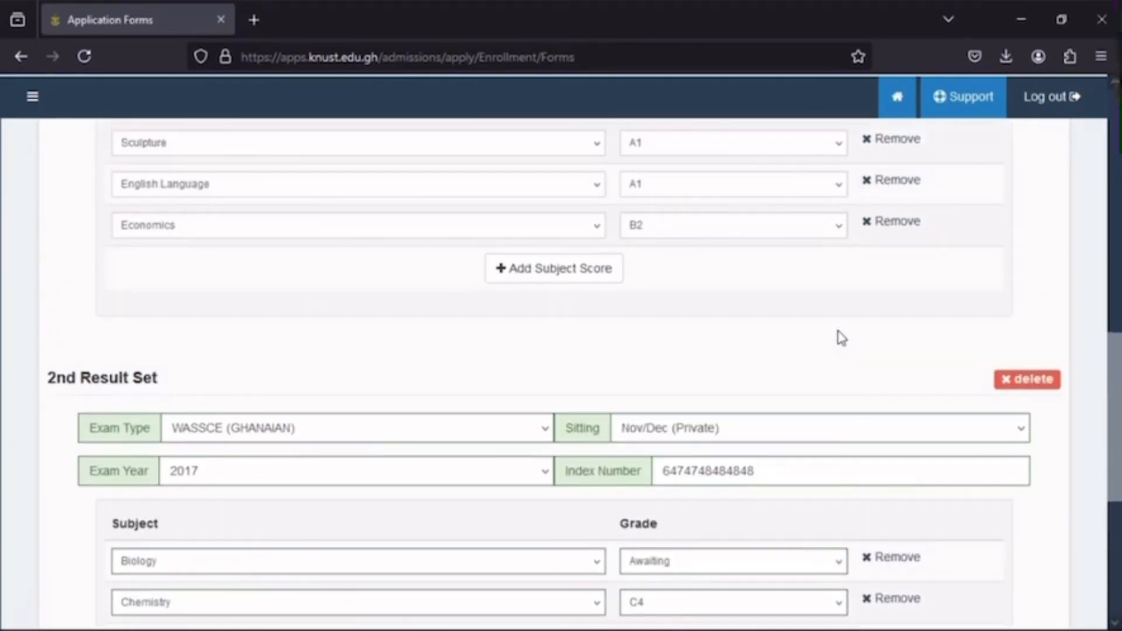
pyautogui.click(1027, 391)
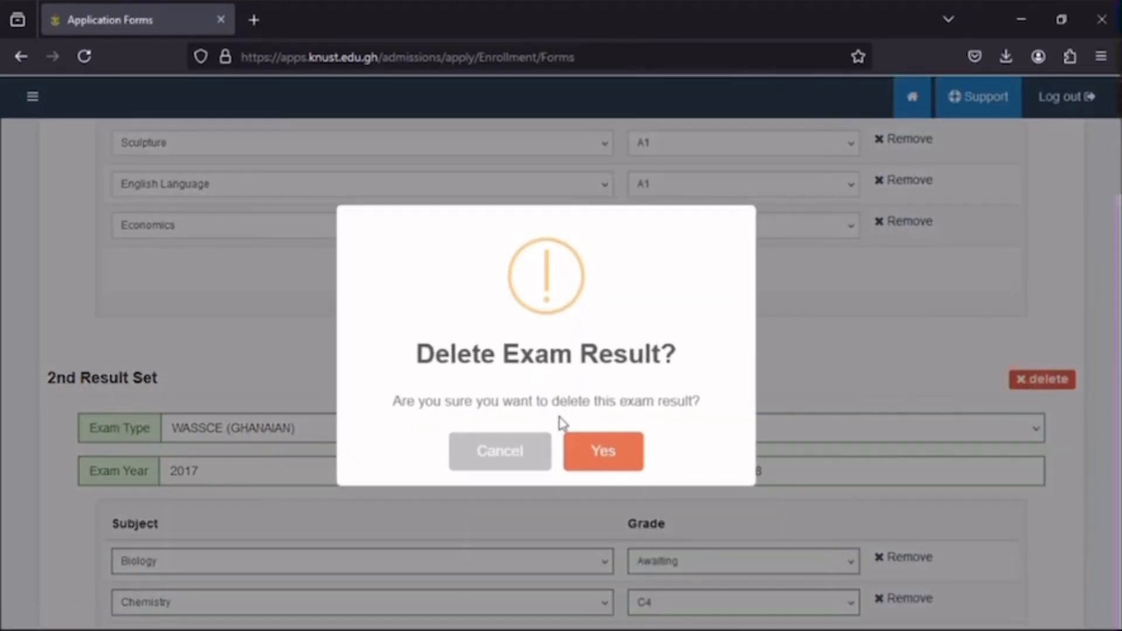
pyautogui.click(605, 453)
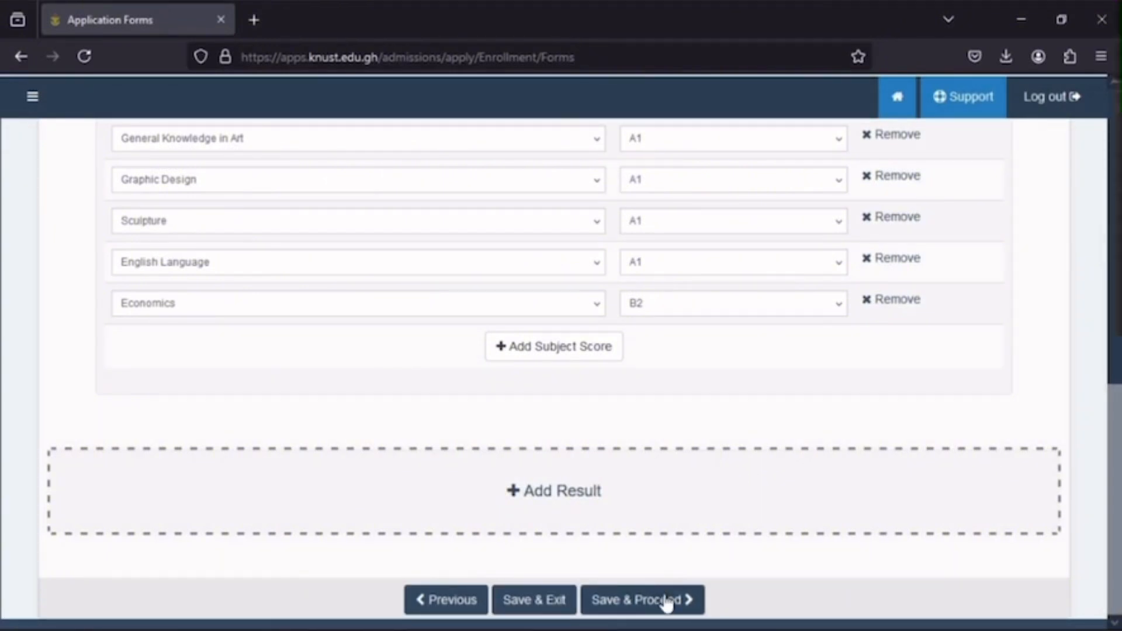
# - Save the Exam Results, Supporting Documents and Applicant Declaration sections and proceed to Programme Choice
pyautogui.click(617, 602)
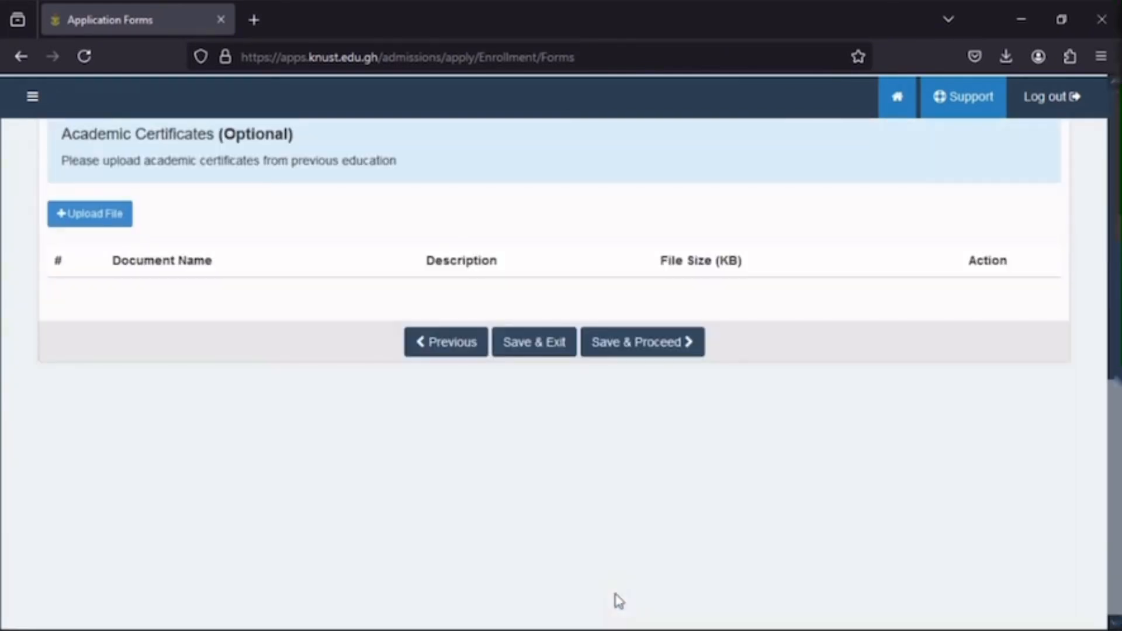
pyautogui.click(605, 345)
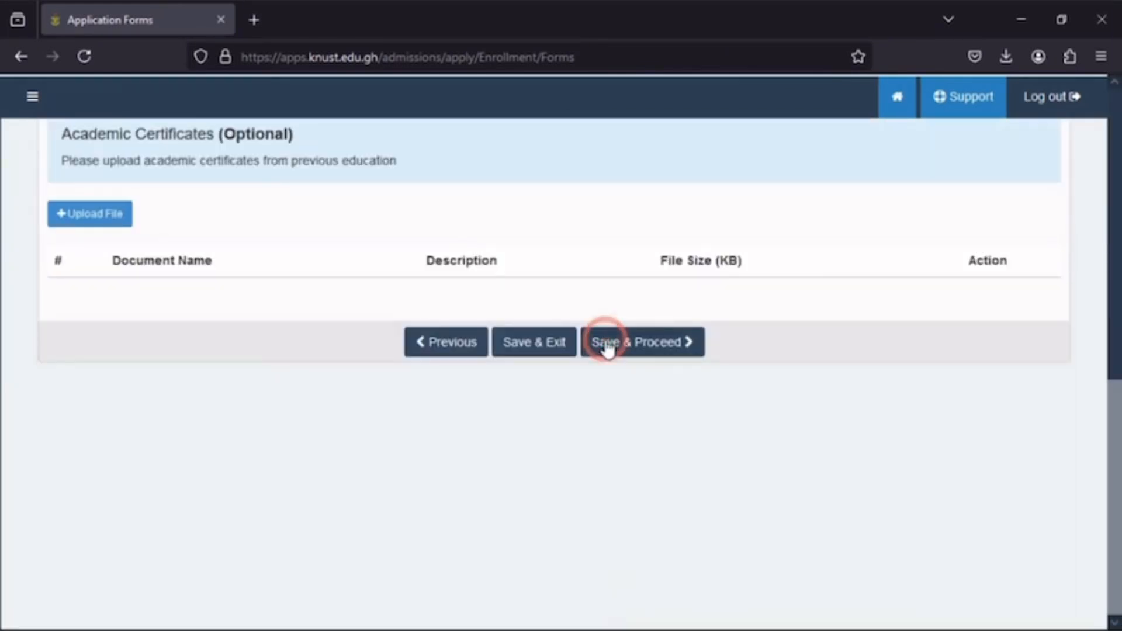
pyautogui.click(606, 346)
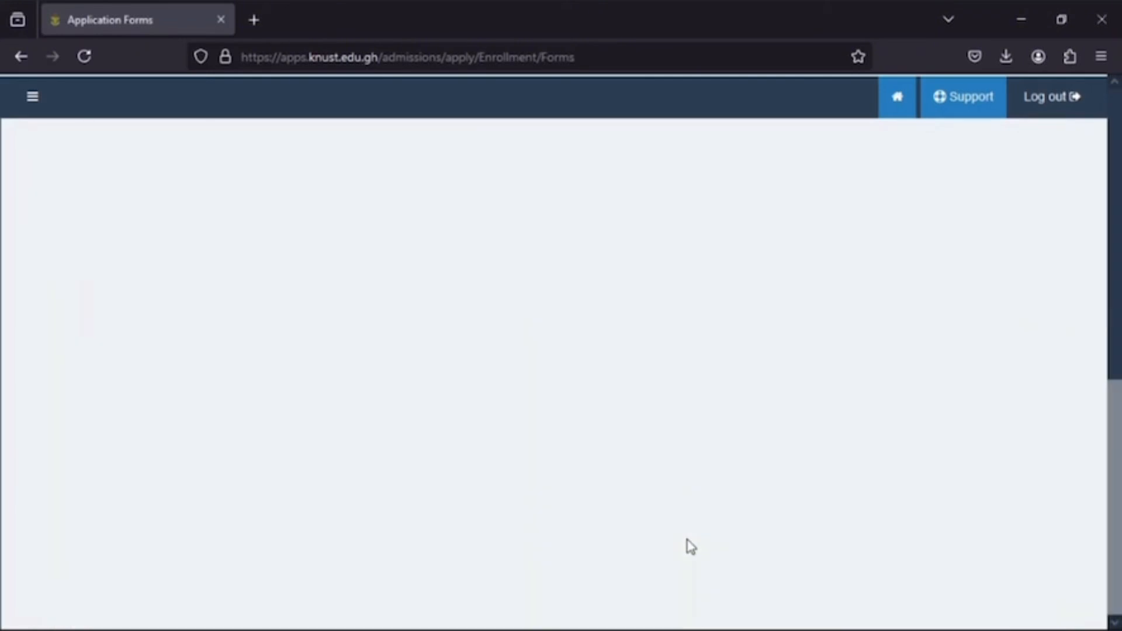
pyautogui.scroll(-3, 643, 323)
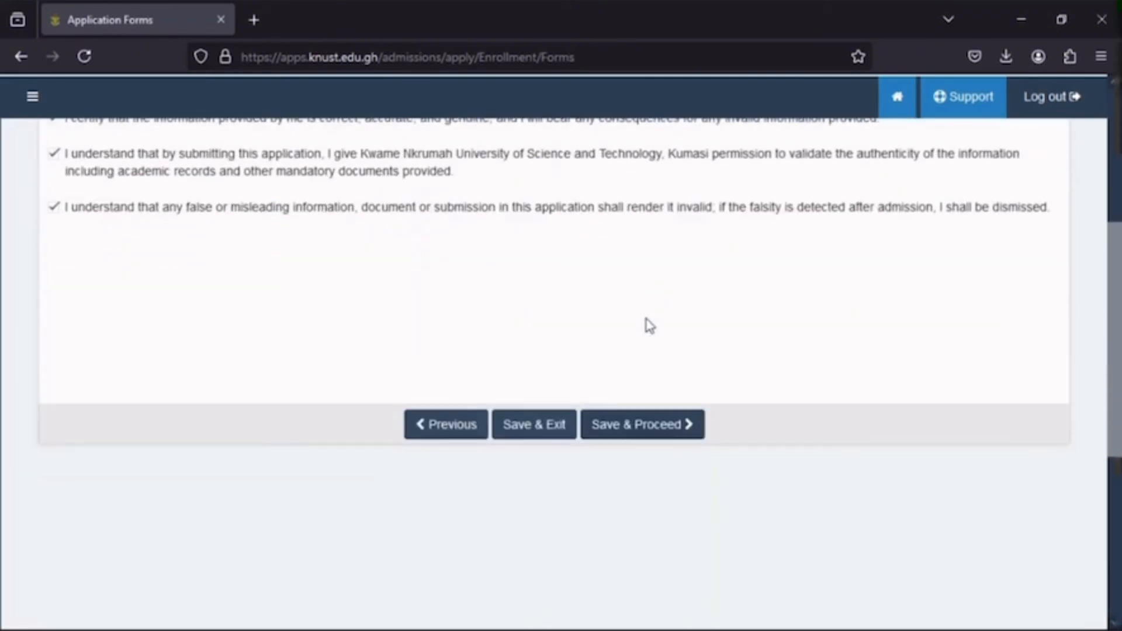
pyautogui.click(663, 424)
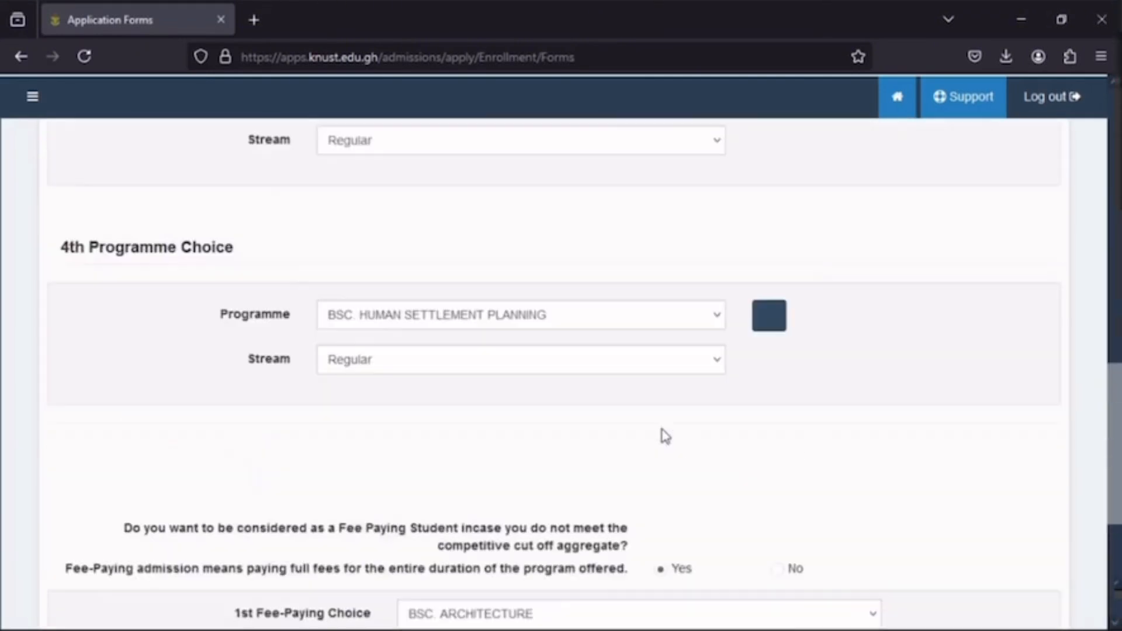
# - Save the Programme Choice and Identification Document sections as they are and proceed to the application review
pyautogui.scroll(-5, 661, 433)
pyautogui.click(626, 596)
pyautogui.scroll(-8, 575, 438)
pyautogui.scroll(3, 565, 377)
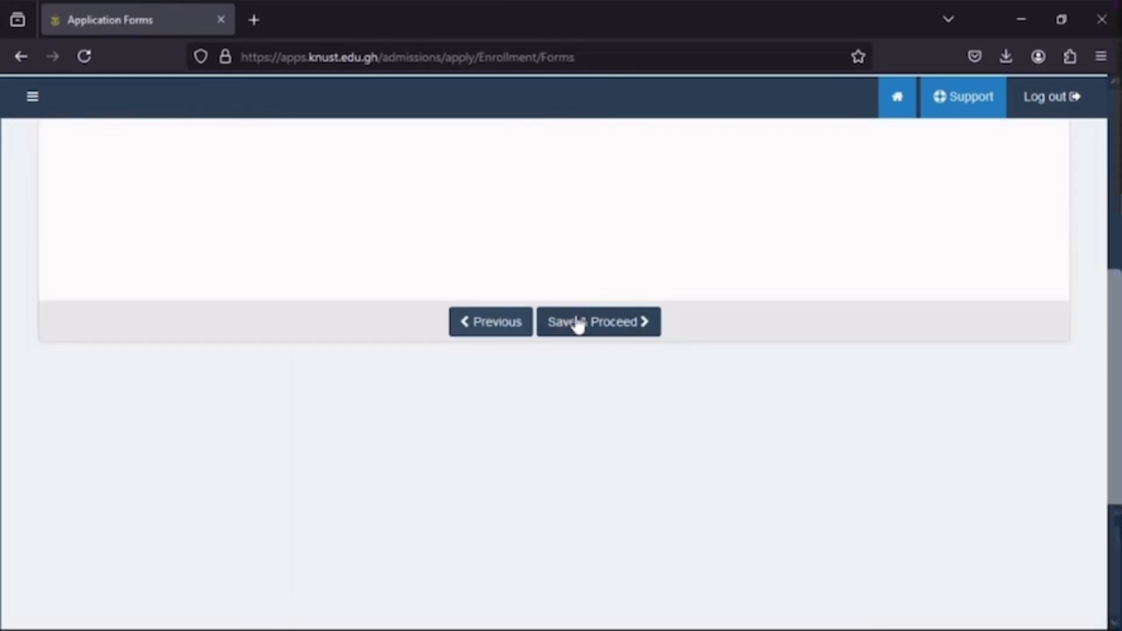
pyautogui.scroll(2, 578, 327)
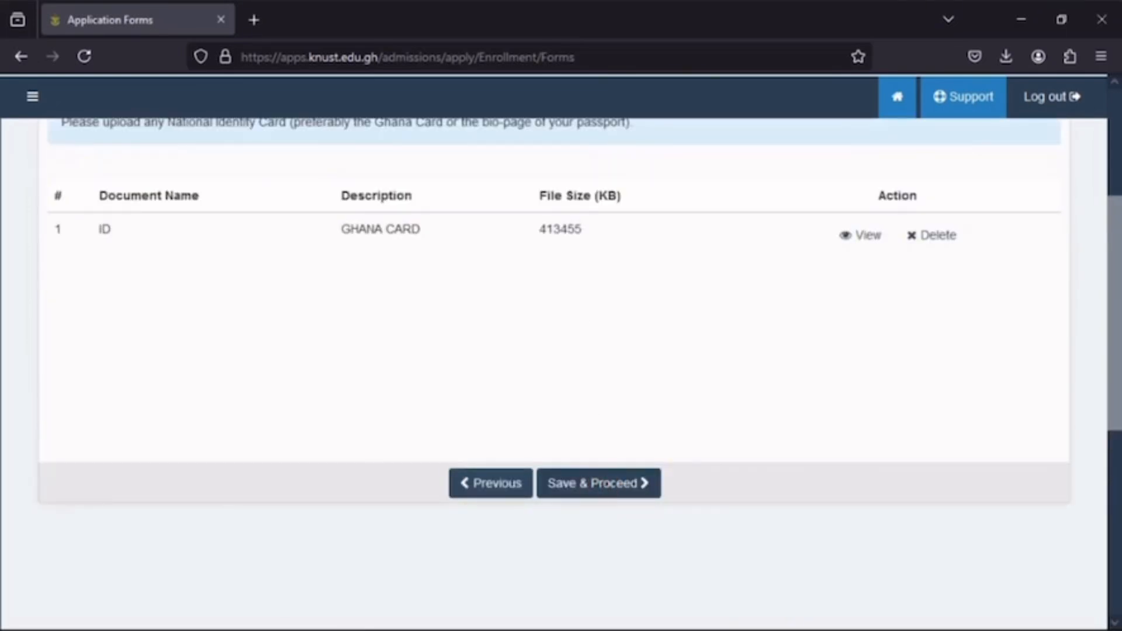
pyautogui.click(633, 493)
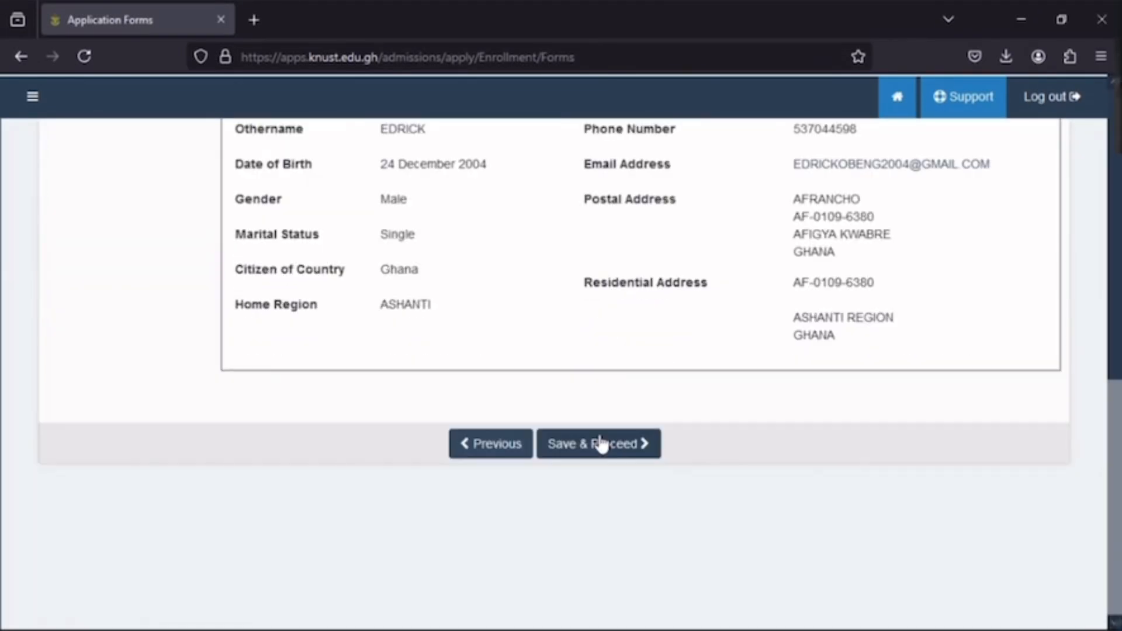
# - Proceed from the review, tick all three declarations in the Terms of Agreement and agree to submit the application
pyautogui.click(601, 445)
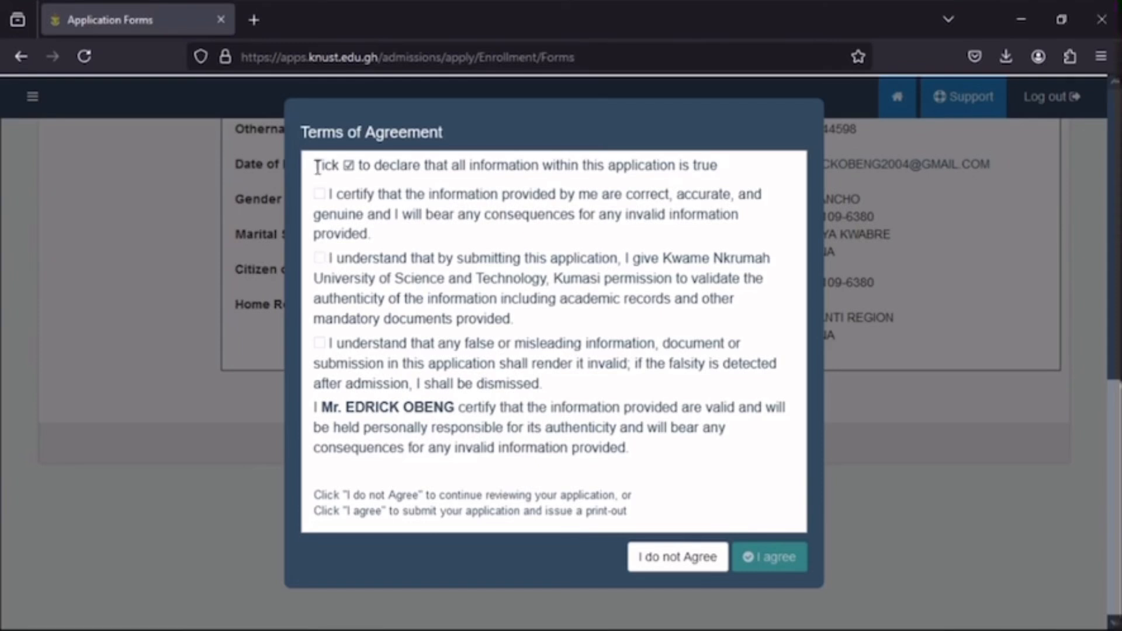
pyautogui.click(320, 196)
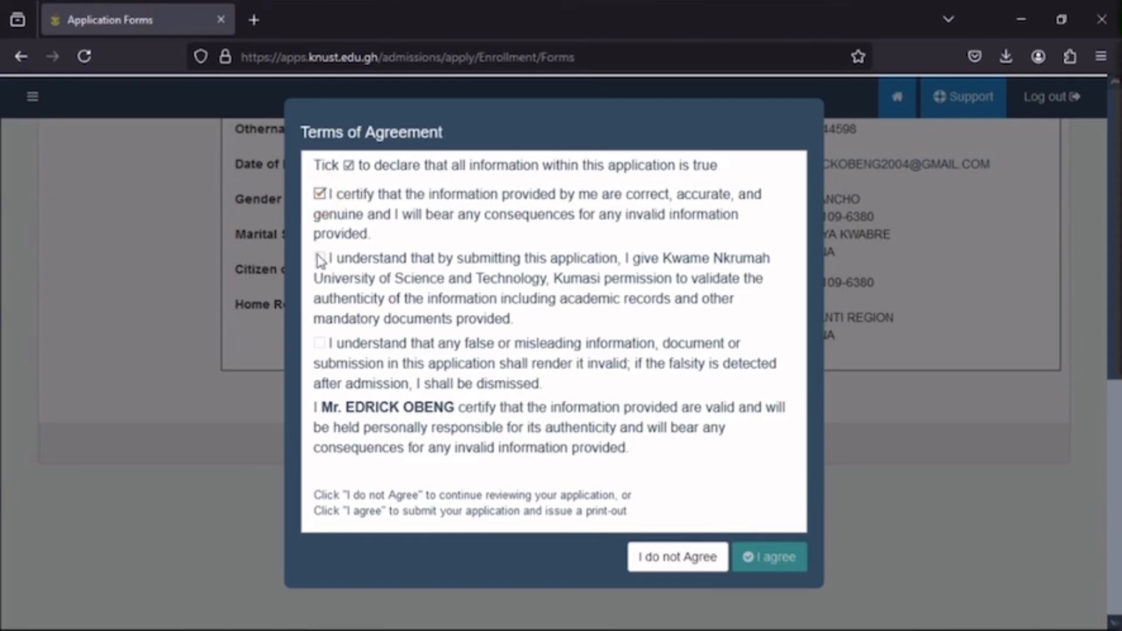
pyautogui.click(321, 259)
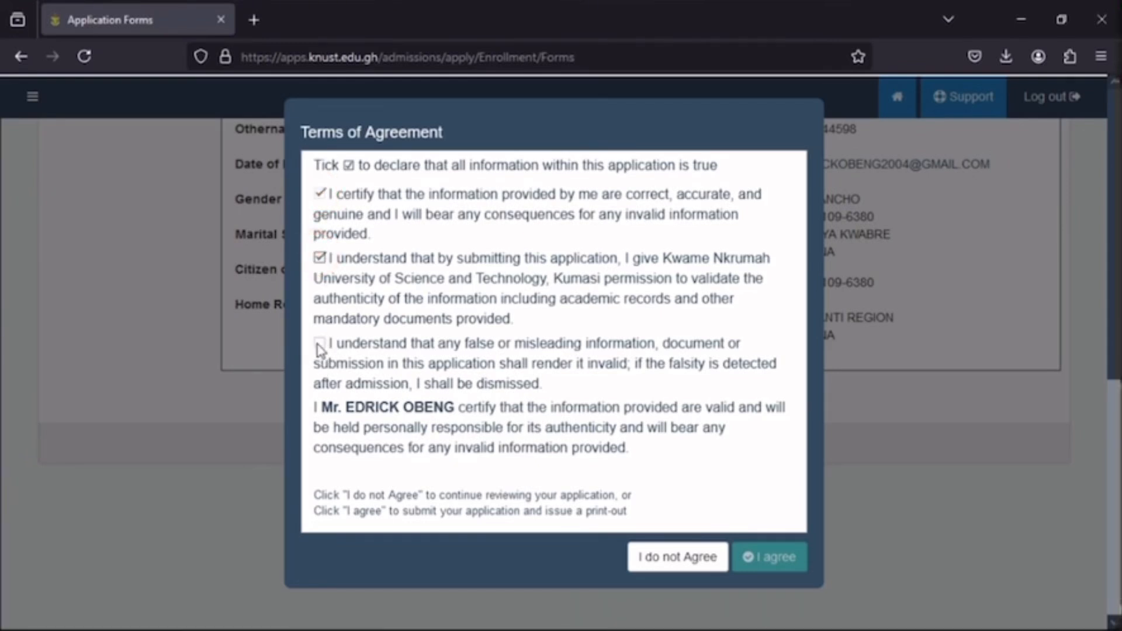
pyautogui.click(320, 344)
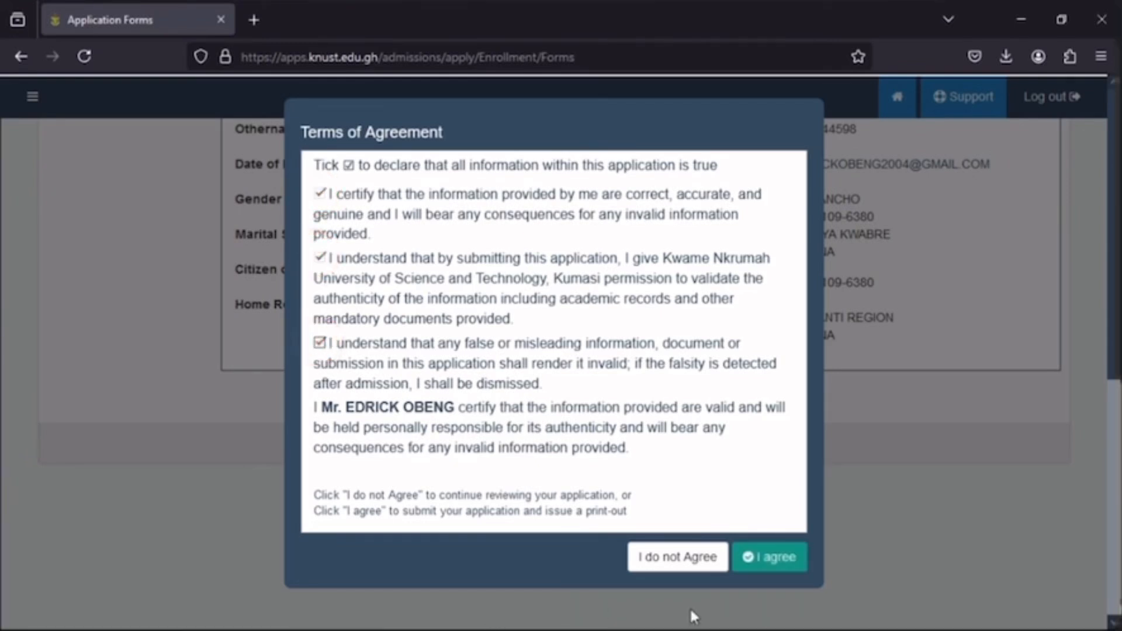
pyautogui.click(763, 557)
# - Look over the completed application page and return to the portal's home page
pyautogui.scroll(3, 753, 518)
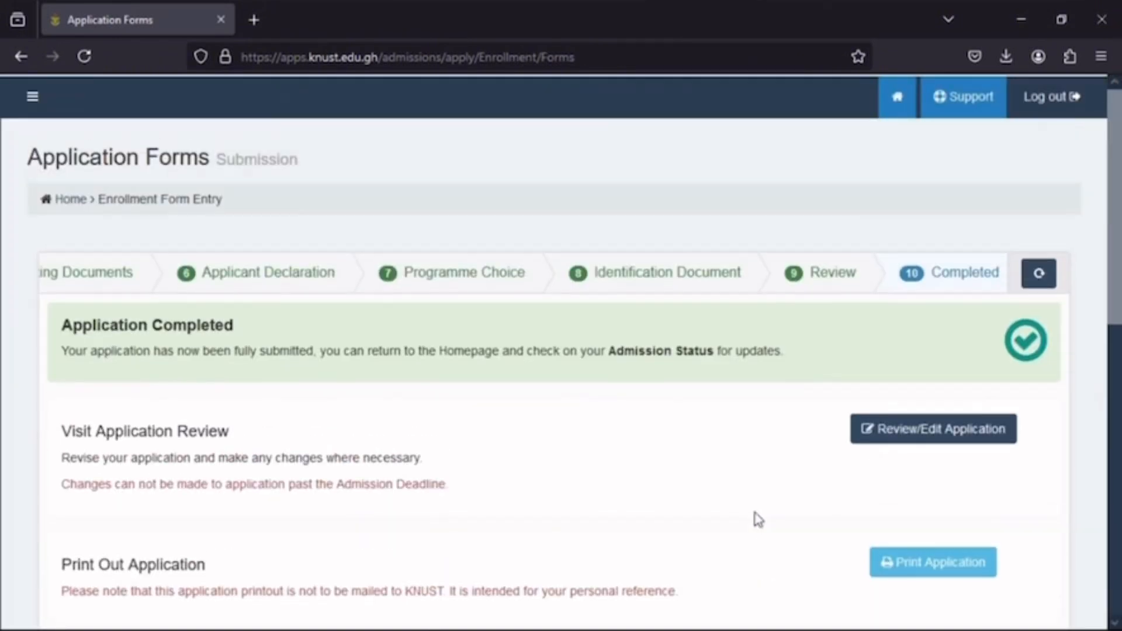
pyautogui.scroll(-2, 754, 518)
pyautogui.scroll(2, 754, 519)
pyautogui.scroll(-2, 758, 519)
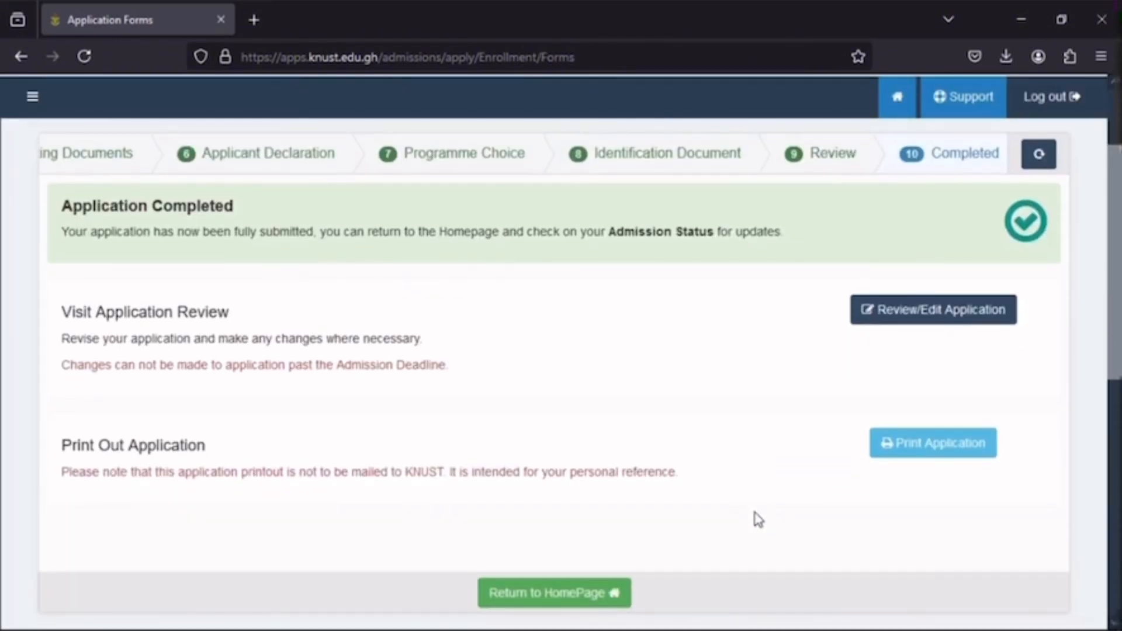
pyautogui.click(609, 594)
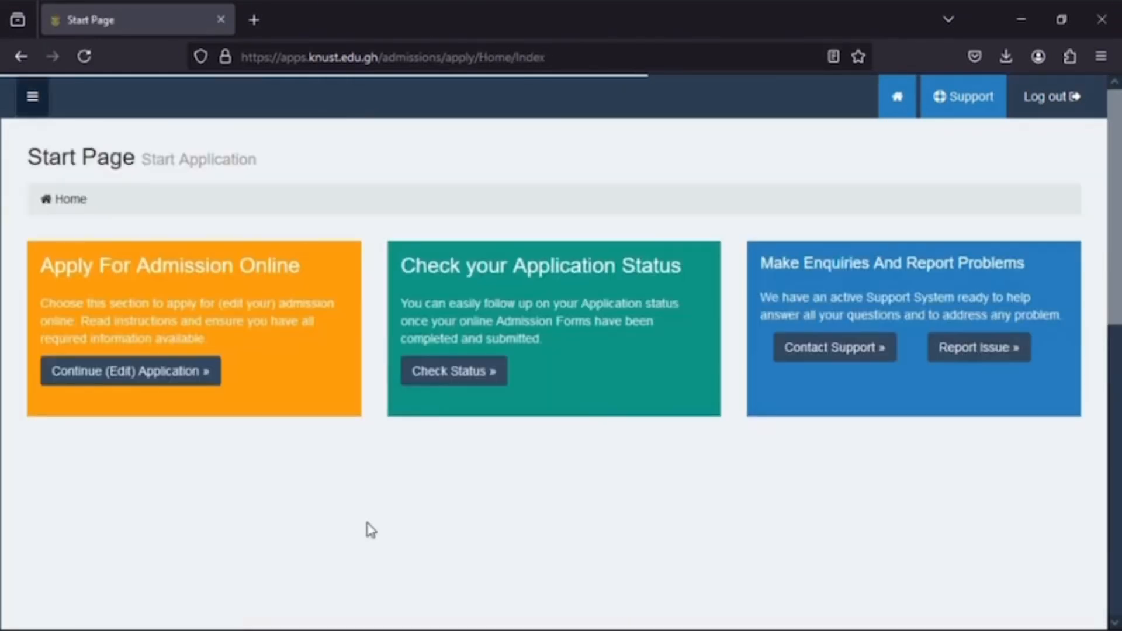